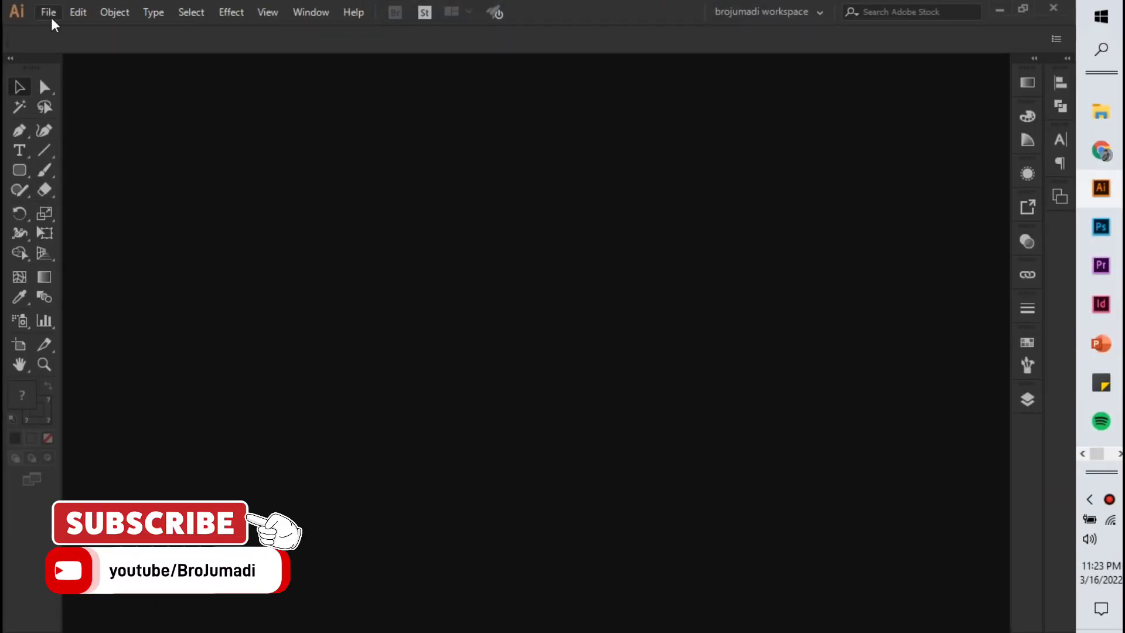
# Open Illustrator's File menu to begin creating a new document
pyautogui.click(51, 16)
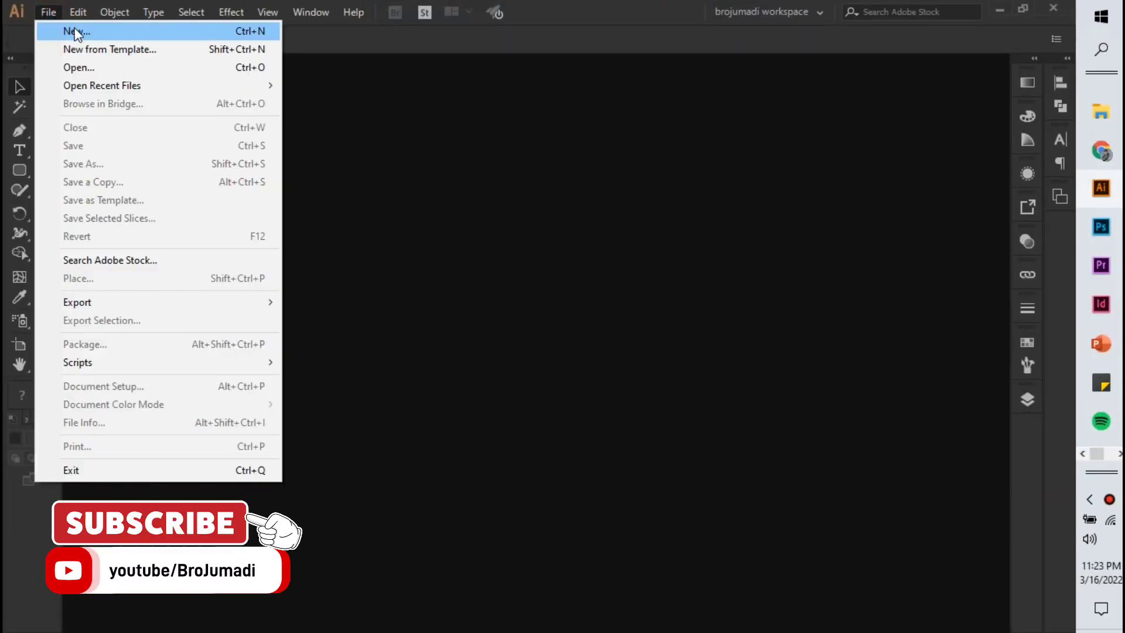
# Start a new document from the Android 1080p preset, with height 1080 px and 10 artboards
pyautogui.click(67, 31)
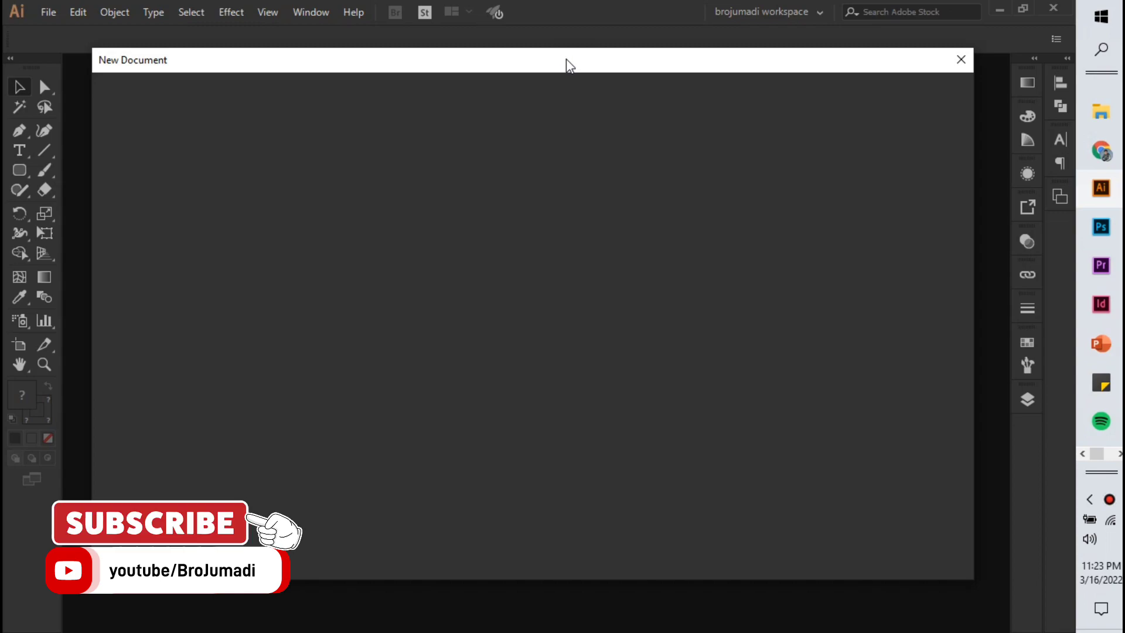
pyautogui.moveTo(567, 61); pyautogui.dragTo(572, 68)
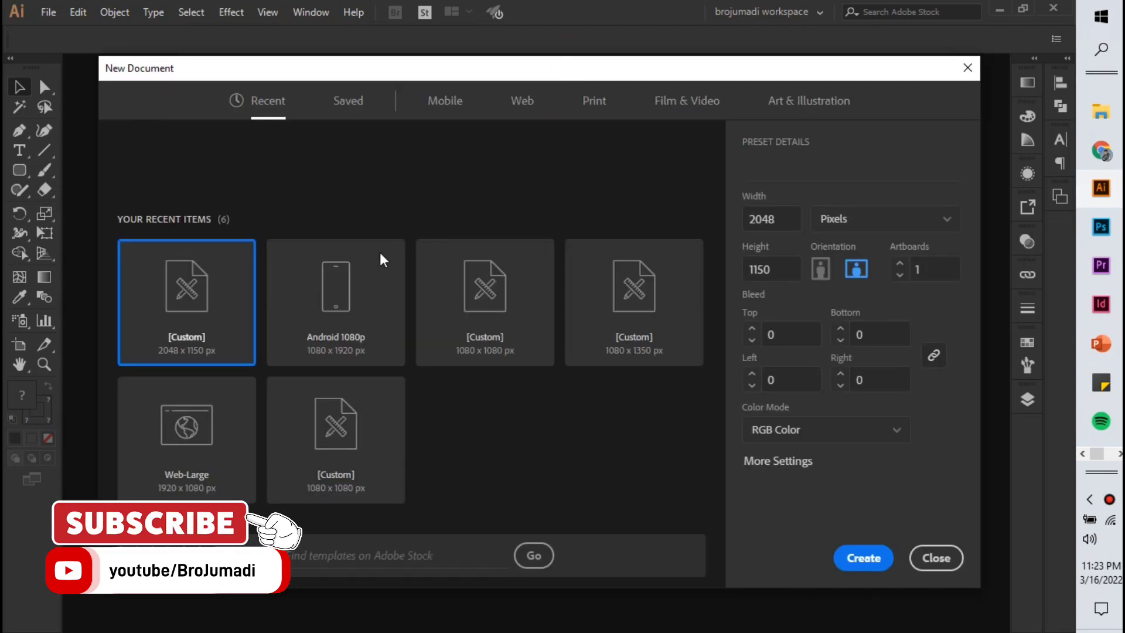
pyautogui.click(343, 447)
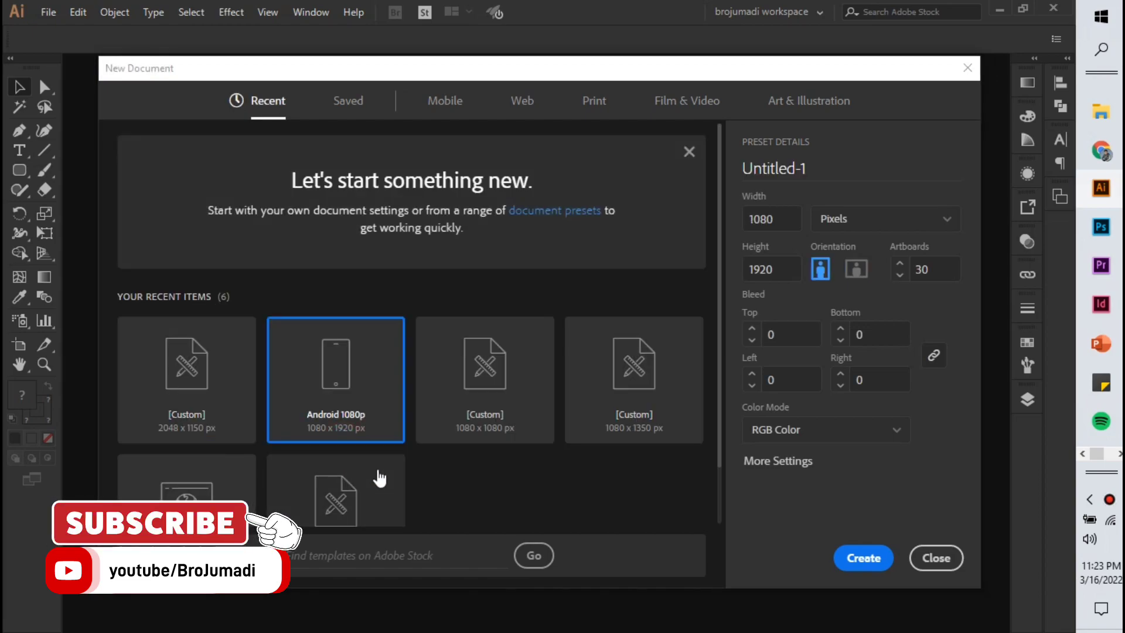
pyautogui.scroll(-1, 379, 463)
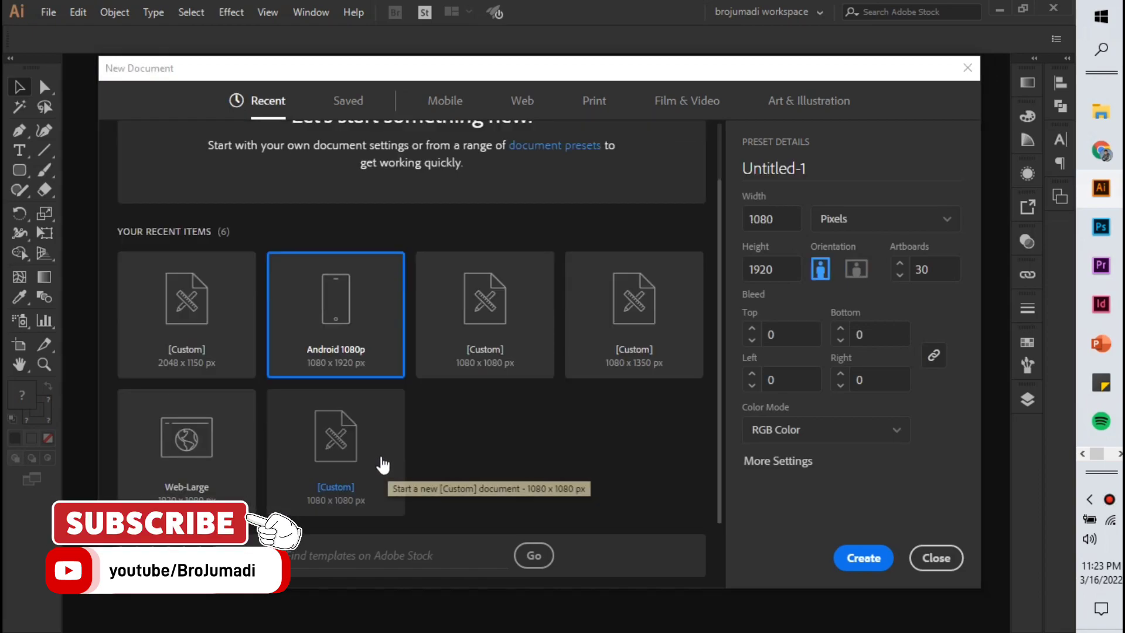
pyautogui.click(791, 220)
pyautogui.click(791, 220)
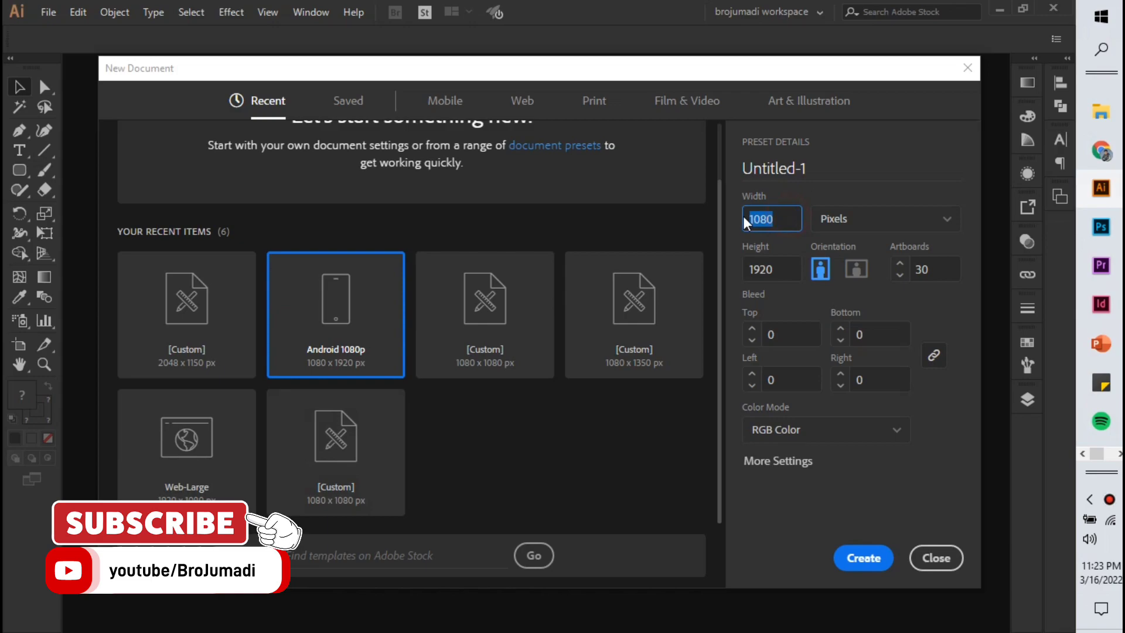
pyautogui.click(786, 268)
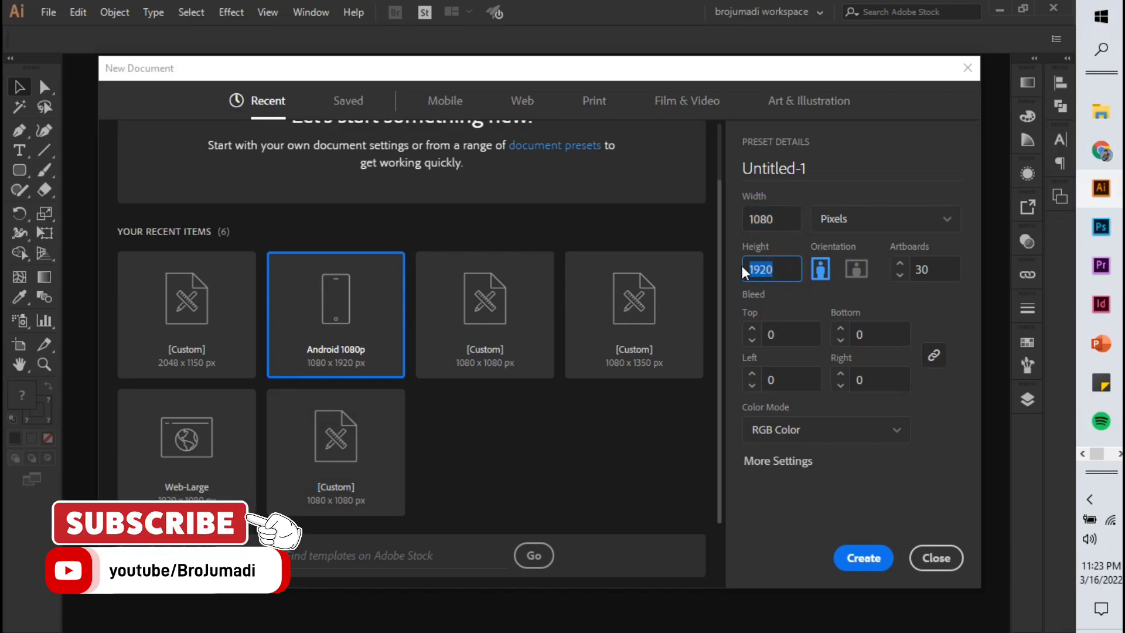
pyautogui.write('1080')
pyautogui.click(945, 270)
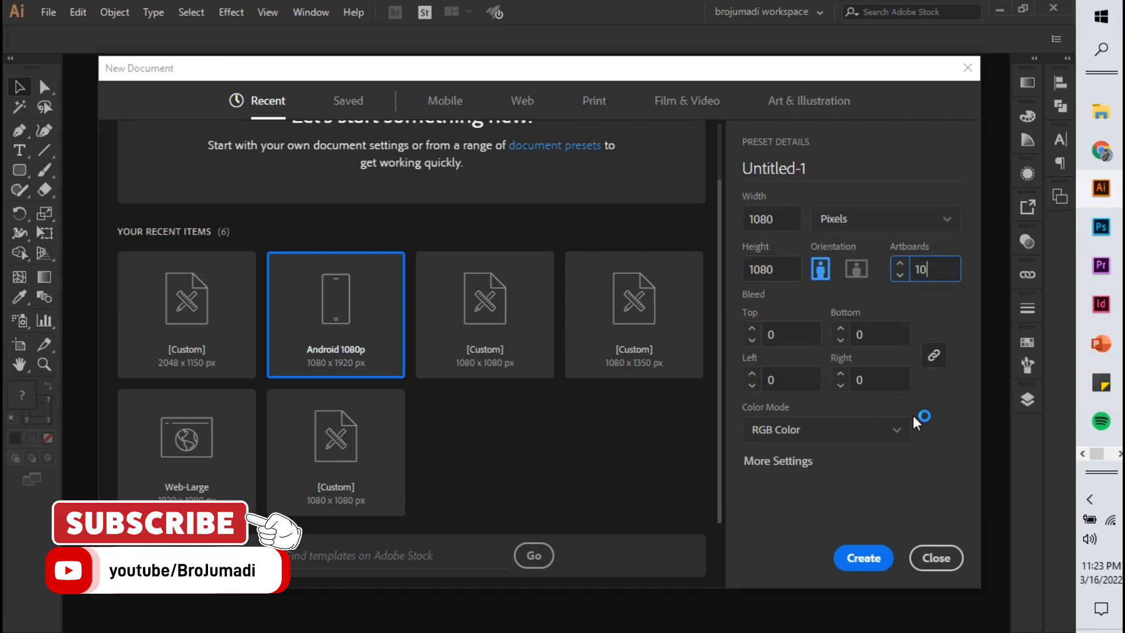
# Arrange the artboards by row with 0 px spacing at Screen (72 ppi), and create the document
pyautogui.click(798, 462)
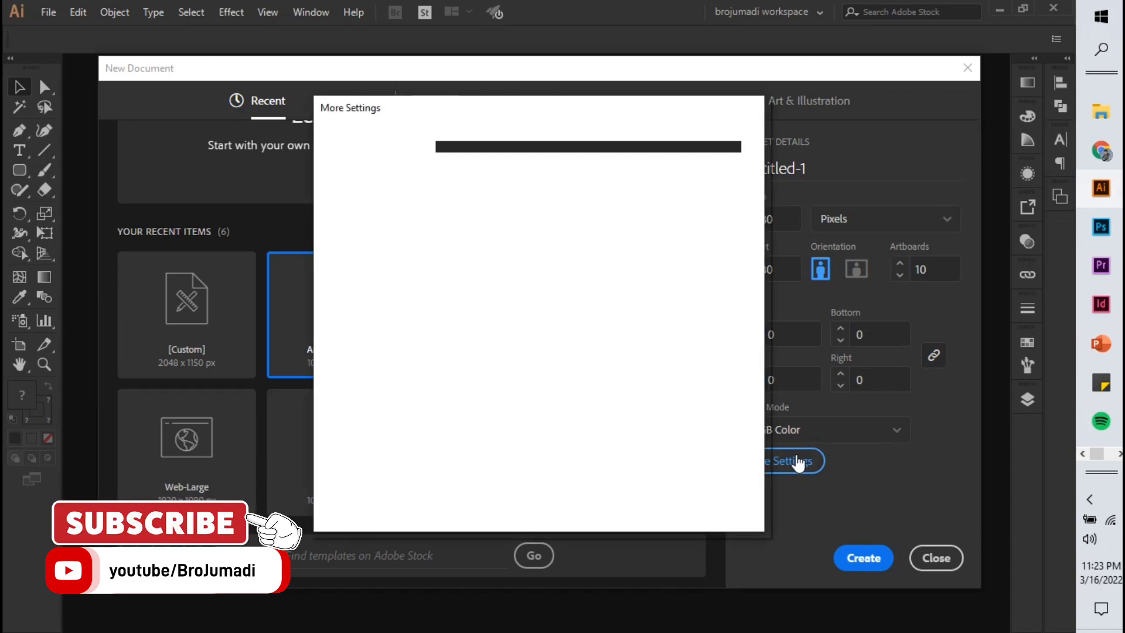
pyautogui.moveTo(589, 112); pyautogui.dragTo(631, 112)
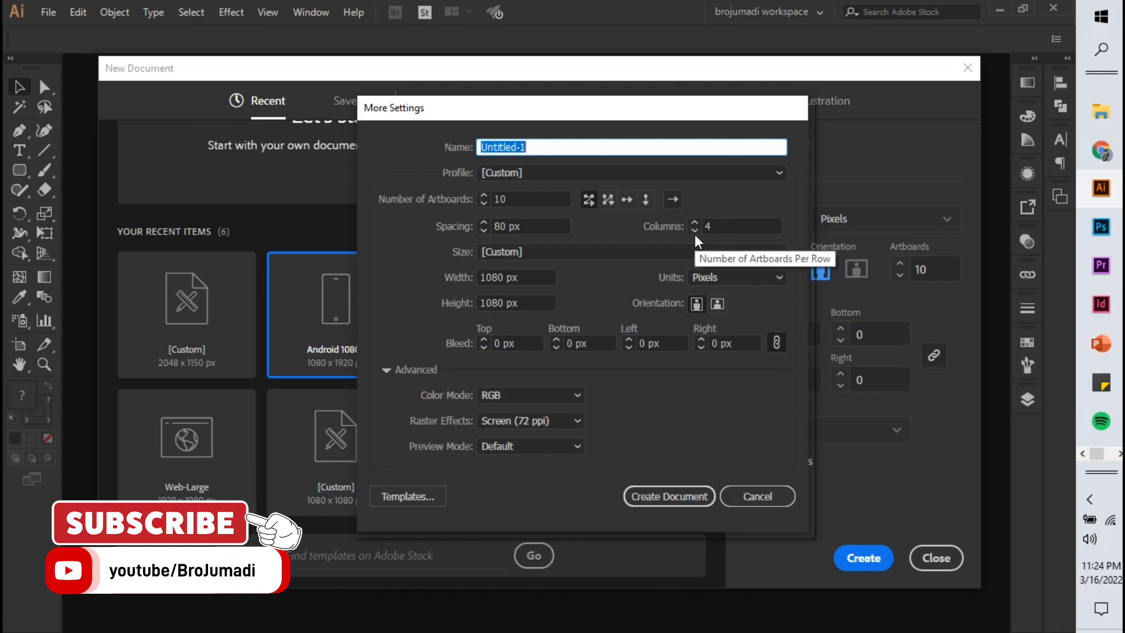
pyautogui.click(629, 205)
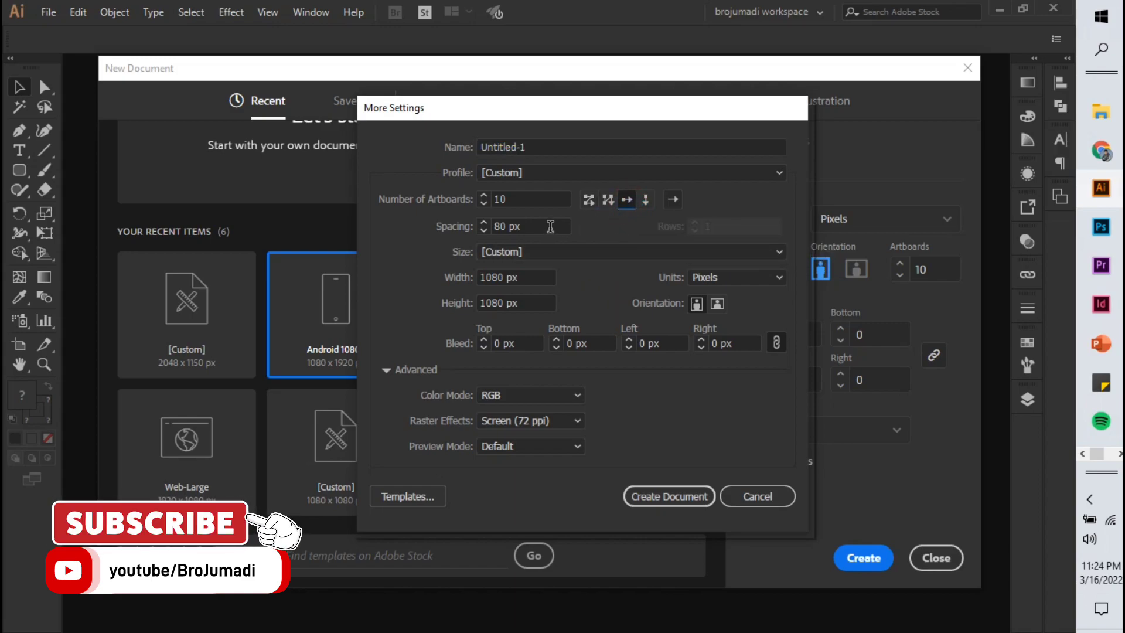
pyautogui.moveTo(551, 226); pyautogui.dragTo(486, 224)
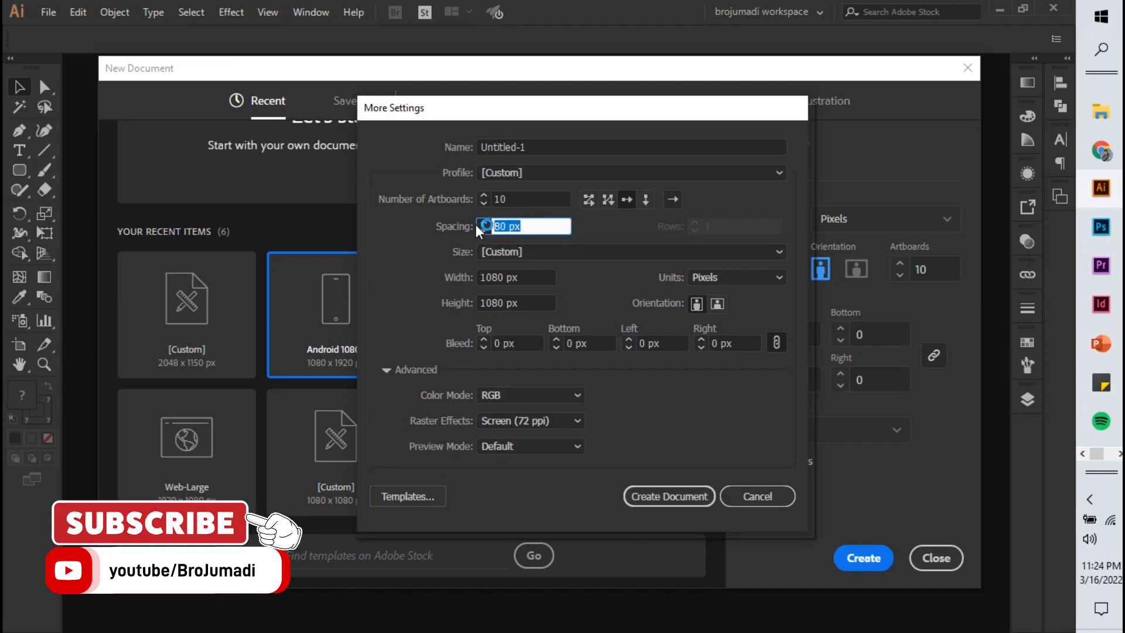
pyautogui.write('0')
pyautogui.click(578, 420)
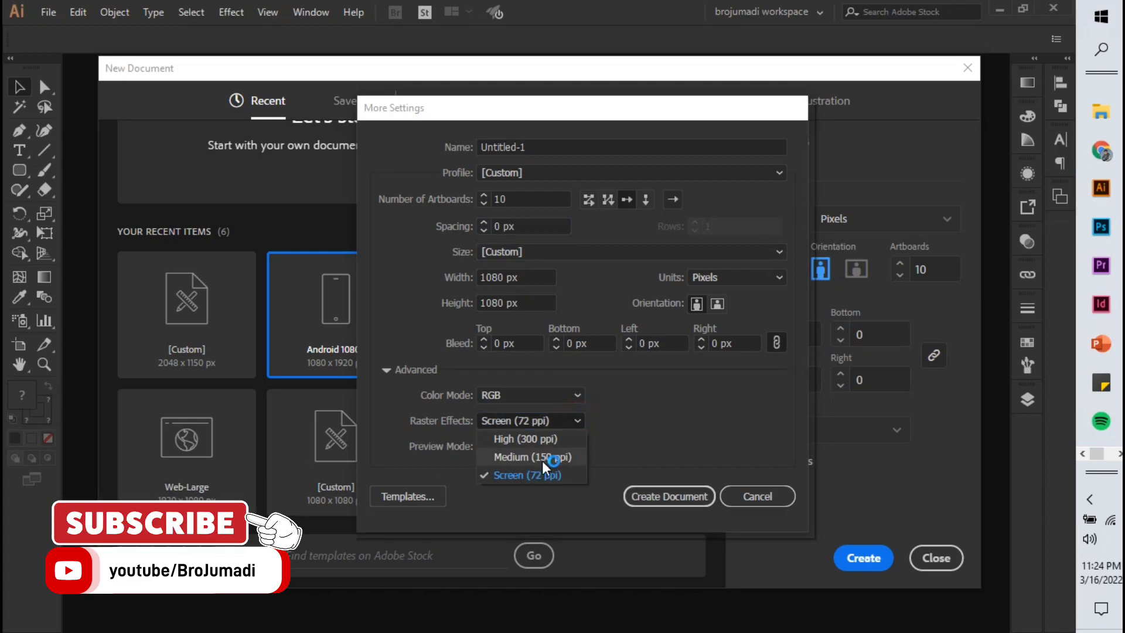
pyautogui.click(532, 476)
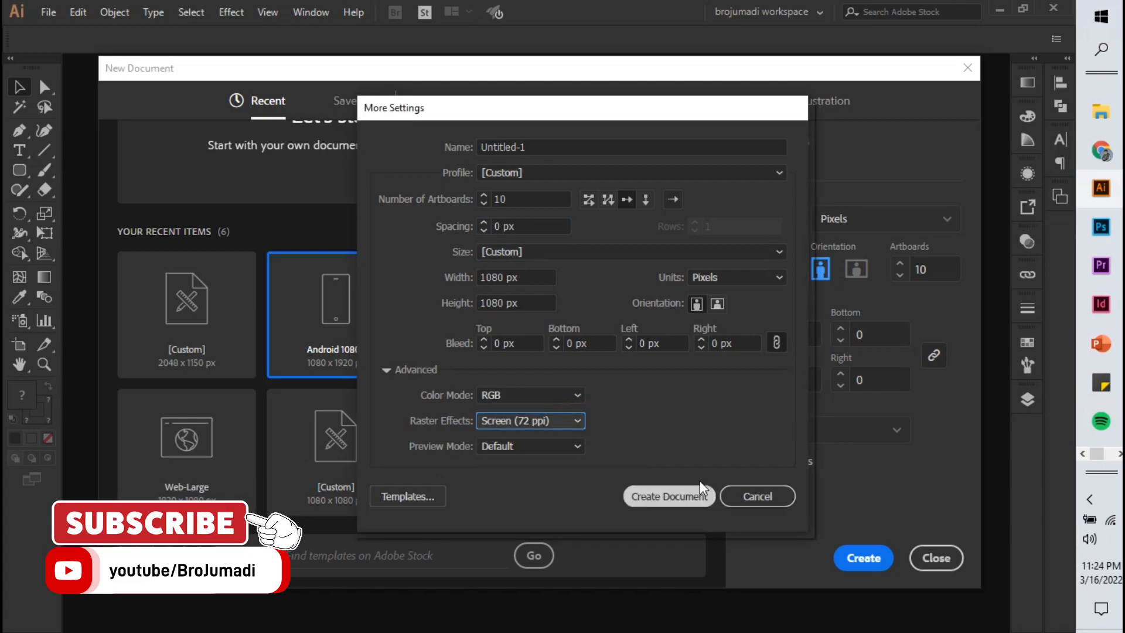
pyautogui.click(691, 498)
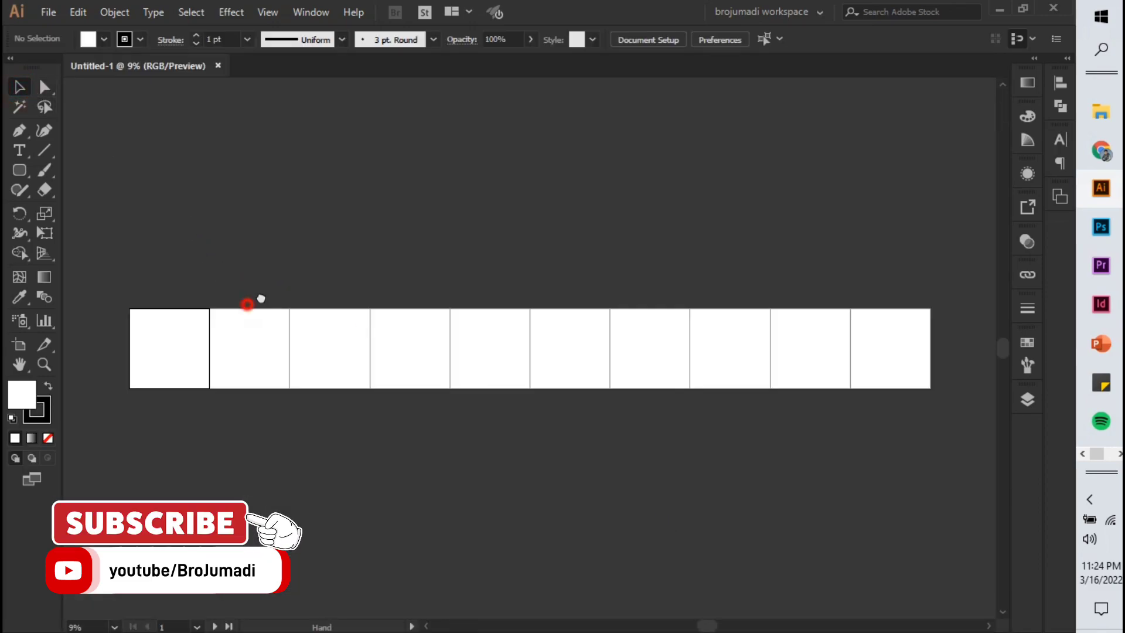
# Zoom in on the first artboard and set the fill colour to None
pyautogui.moveTo(261, 299); pyautogui.dragTo(340, 275)
pyautogui.scroll(1, 241, 311)
pyautogui.scroll(1, 240, 311)
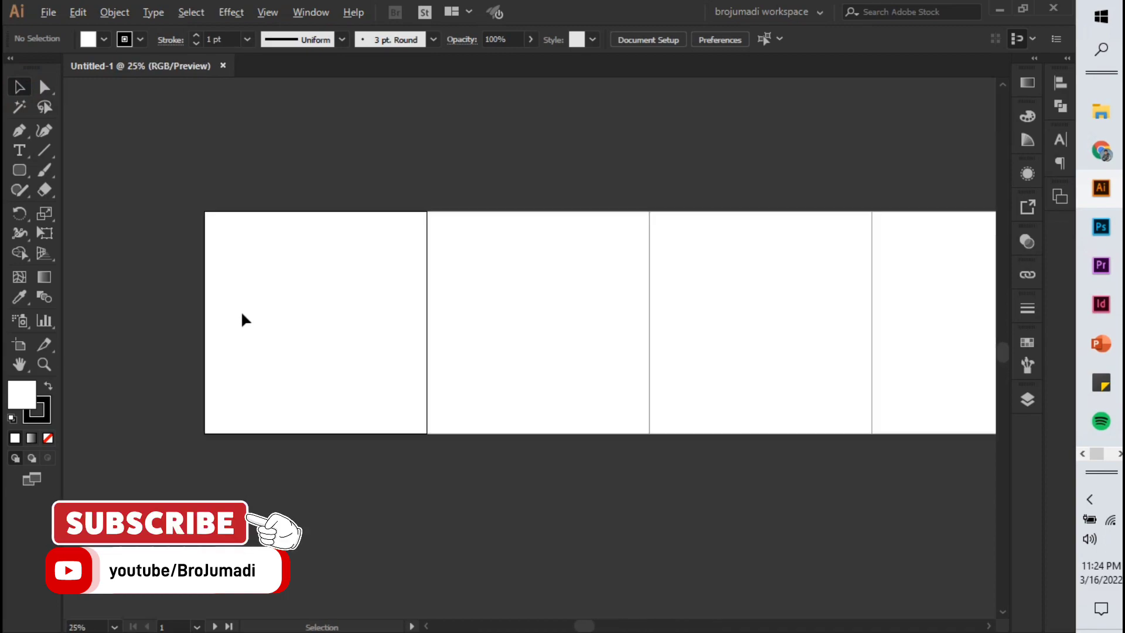
pyautogui.moveTo(467, 324); pyautogui.dragTo(419, 337)
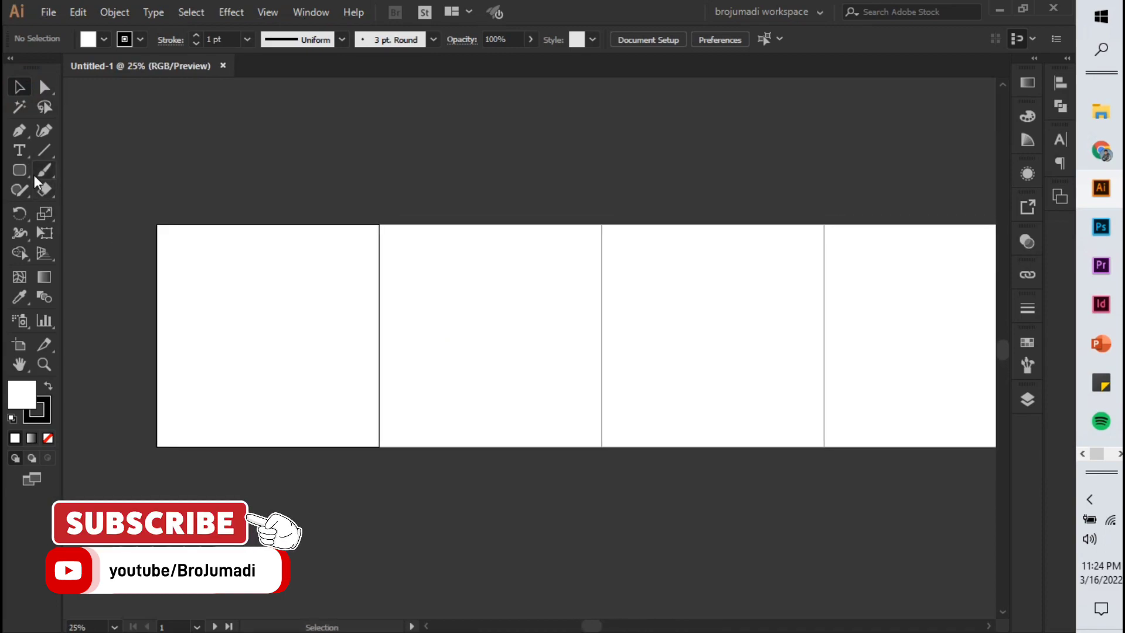
pyautogui.press('/')
pyautogui.scroll(2, 347, 292)
pyautogui.scroll(-1, 347, 296)
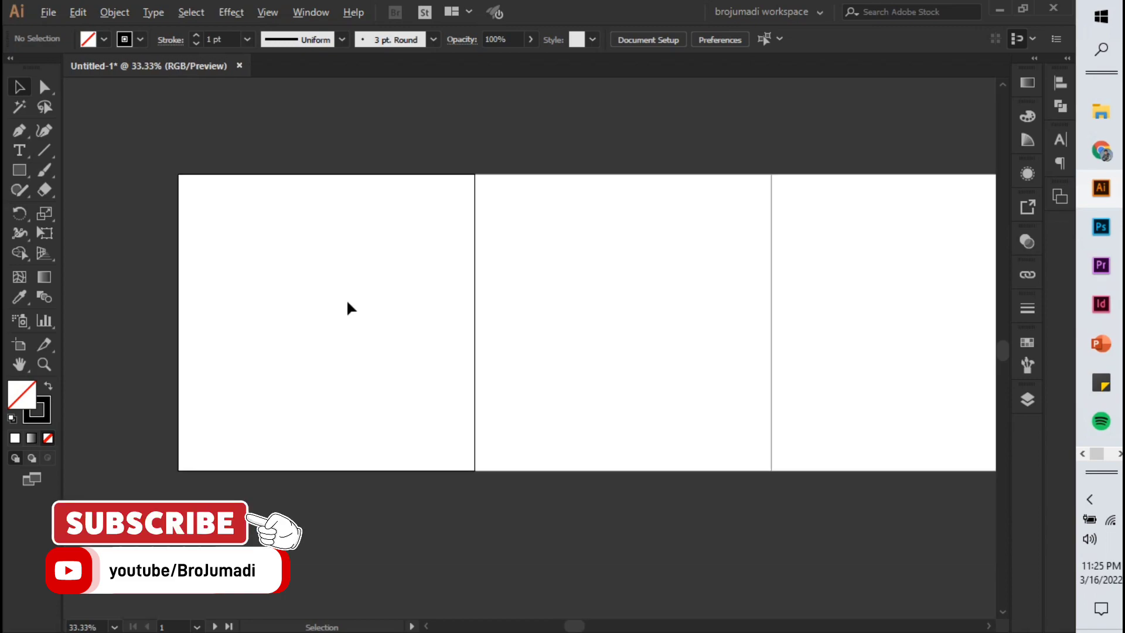
# Draw a black rectangle across the first artboard's bottom and curve its top edge into a wave
pyautogui.click(19, 171)
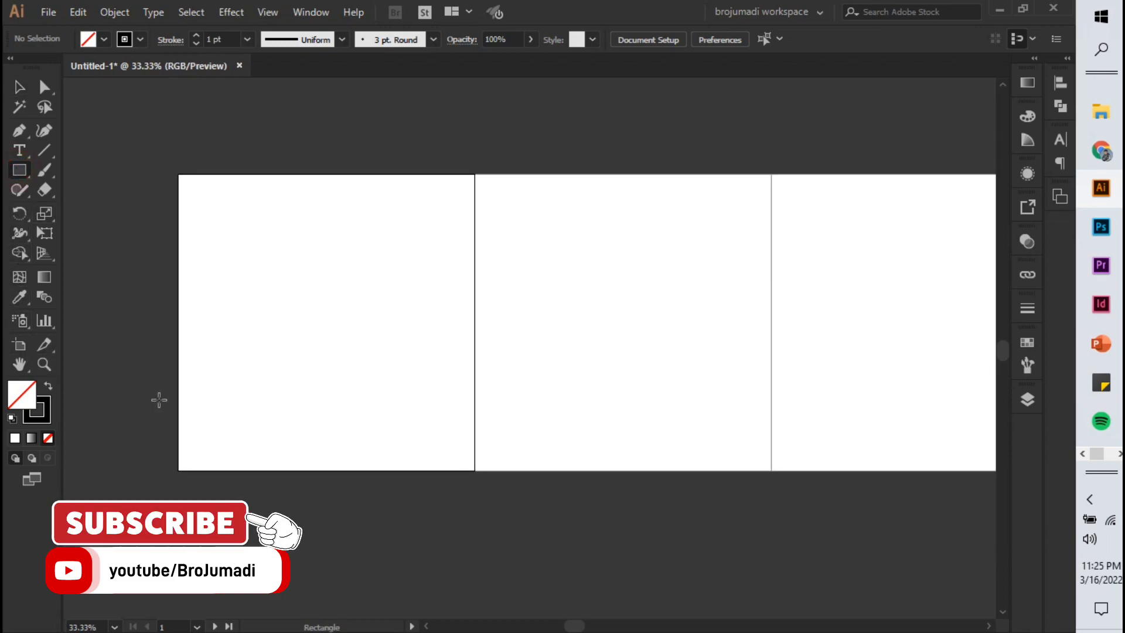
pyautogui.moveTo(162, 407); pyautogui.dragTo(485, 486)
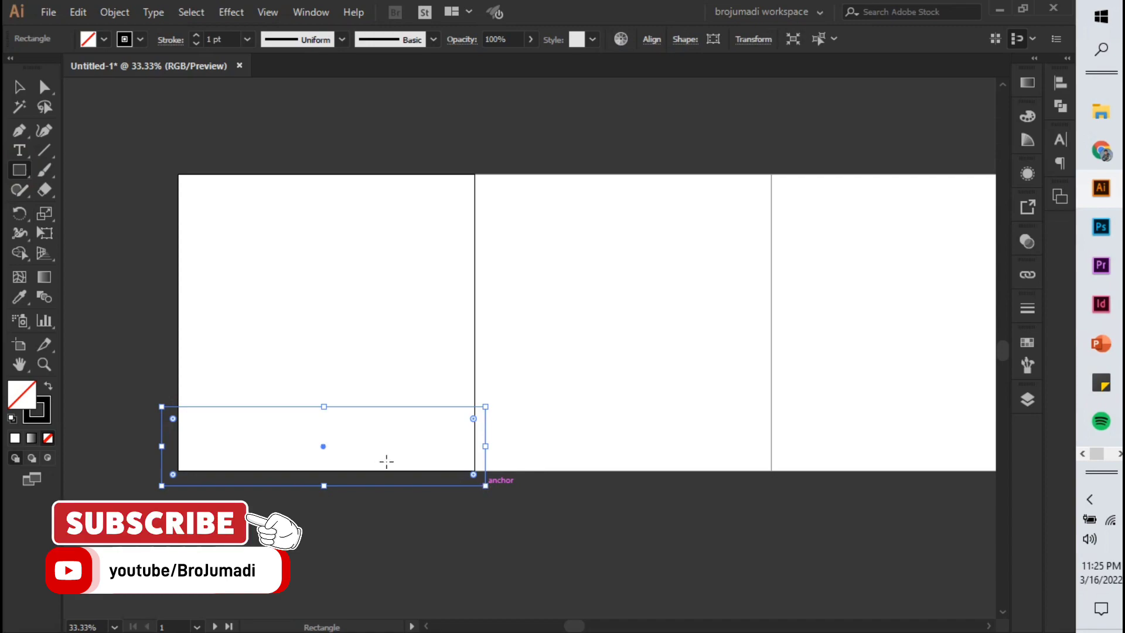
pyautogui.click(48, 389)
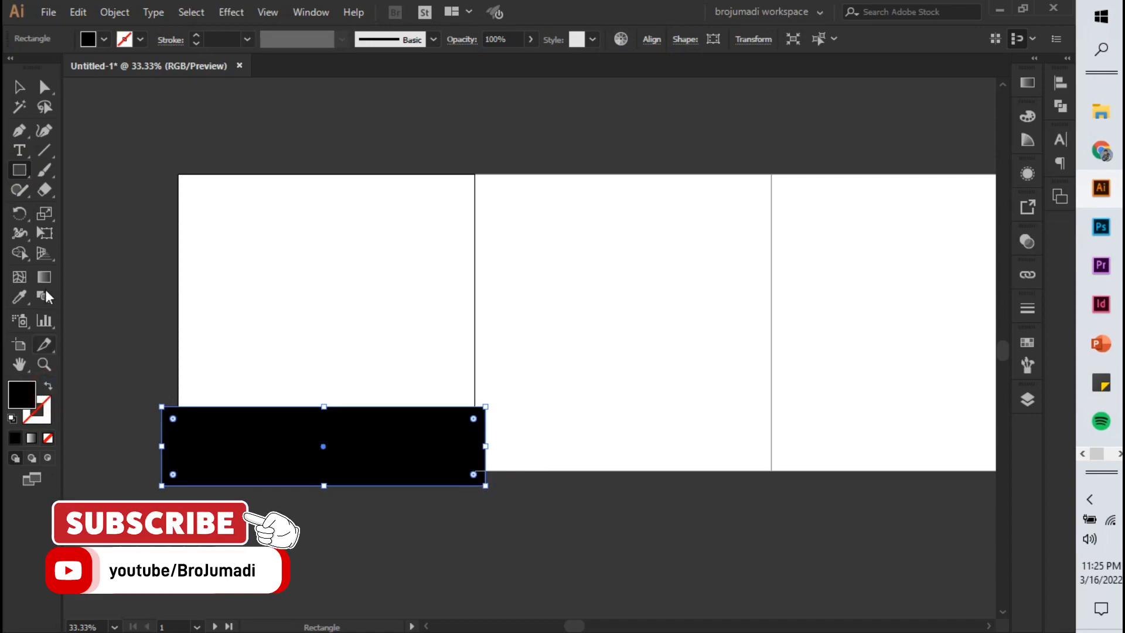
pyautogui.click(20, 132)
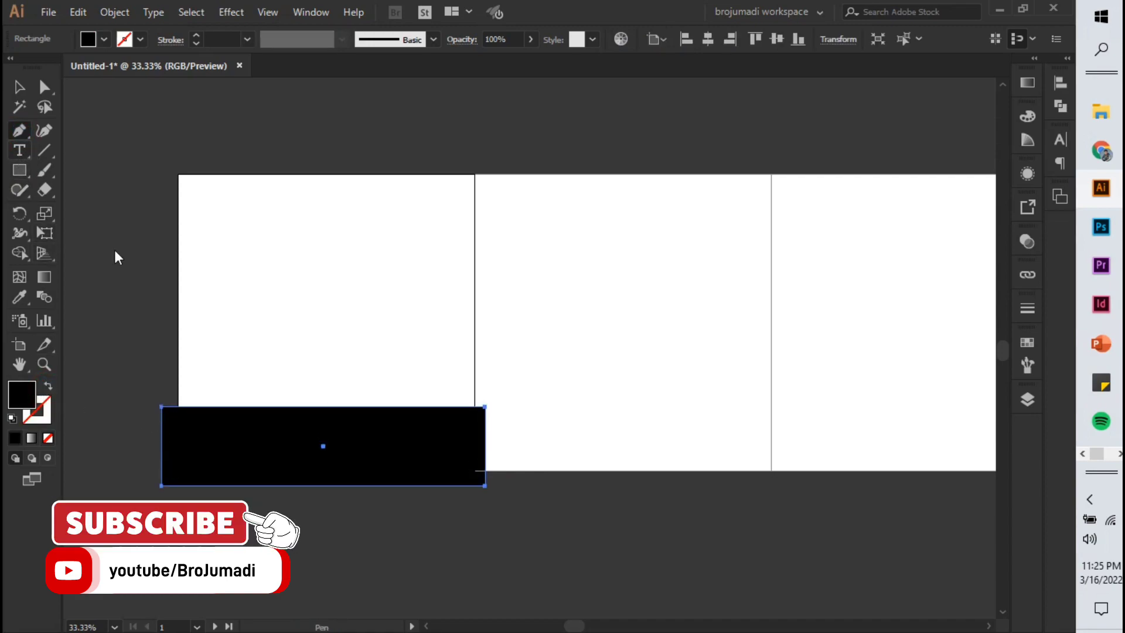
pyautogui.click(326, 407)
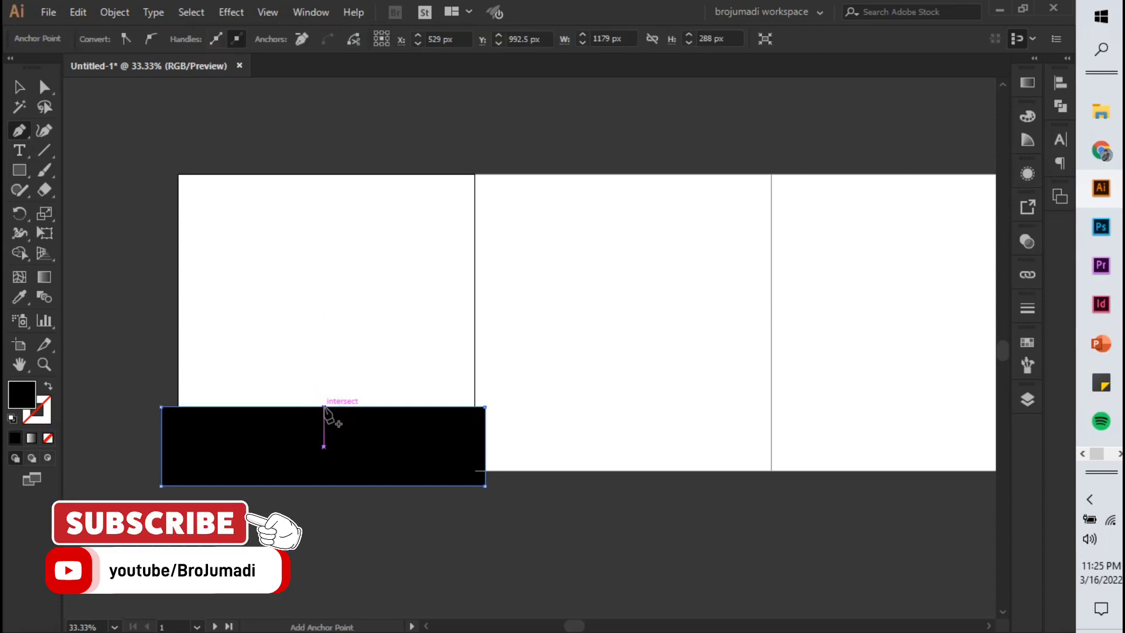
pyautogui.moveTo(326, 408)
pyautogui.mouseDown()
pyautogui.moveTo(377, 387)
pyautogui.moveTo(309, 447)
pyautogui.mouseUp()
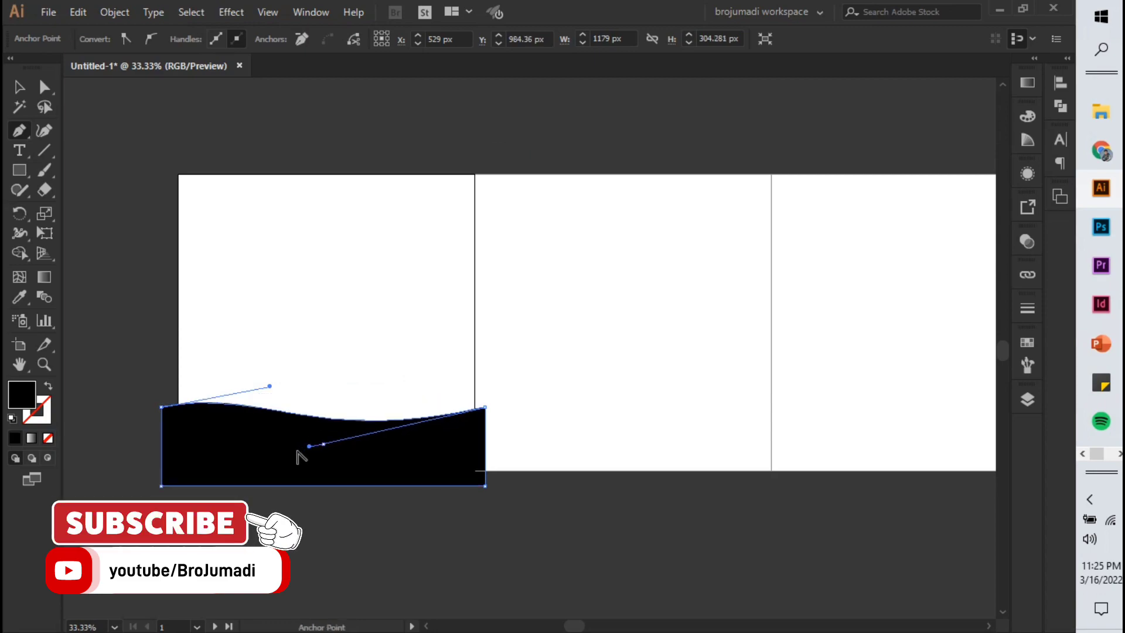
pyautogui.press('v')
pyautogui.click(350, 474)
# Widen the wavy black band across all ten artboards, then zoom back to the first slide
pyautogui.scroll(-1, 382, 496)
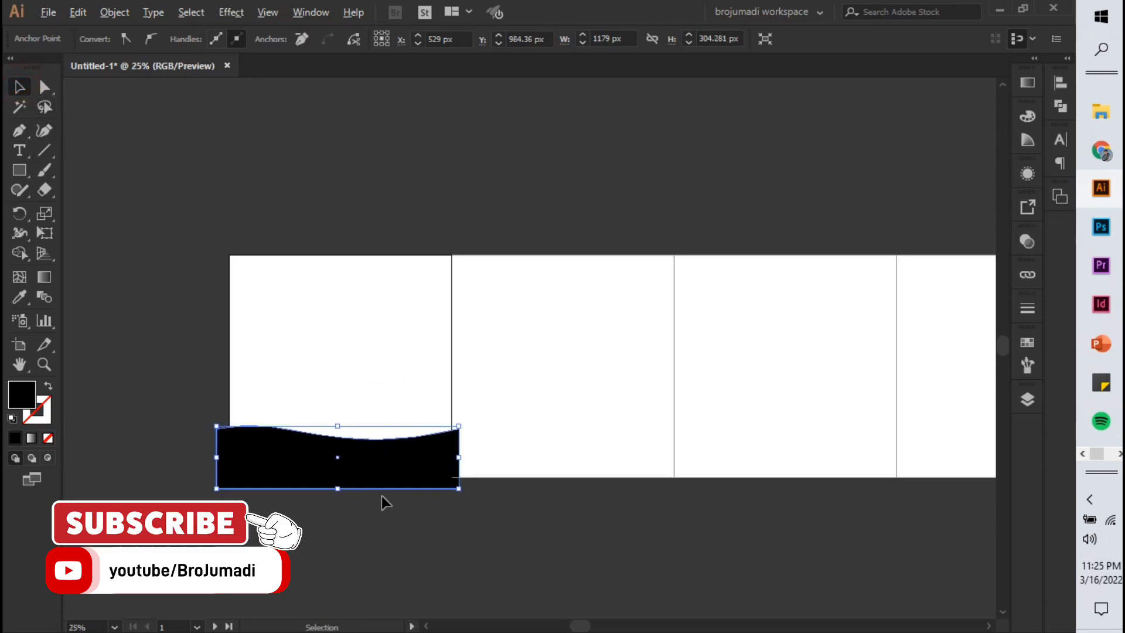
pyautogui.scroll(-1, 453, 459)
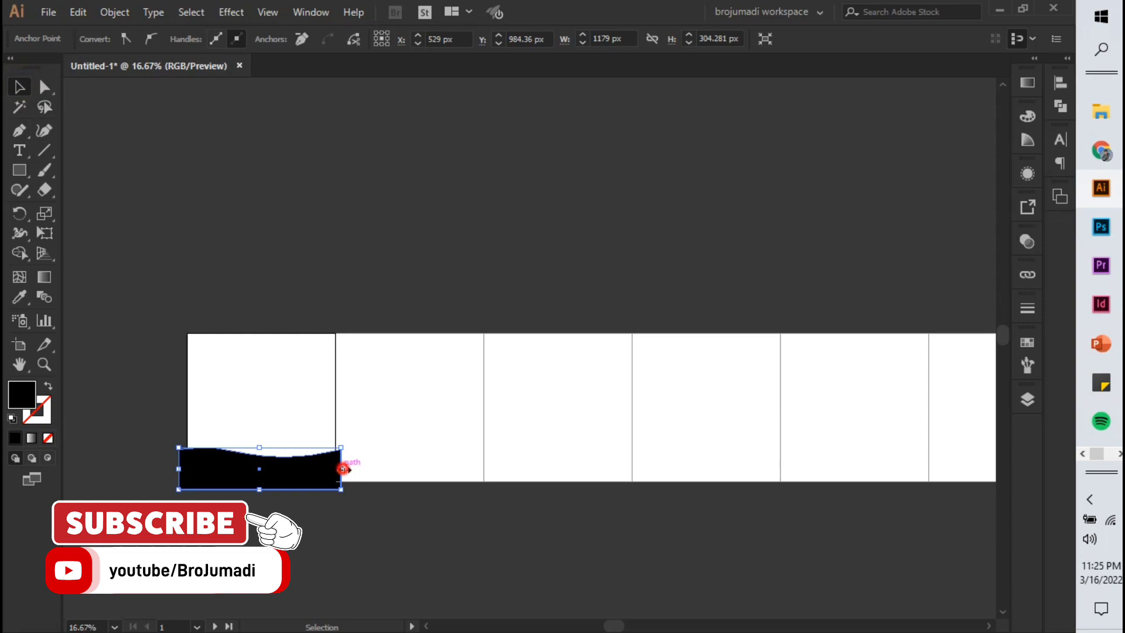
pyautogui.moveTo(343, 469)
pyautogui.mouseDown()
pyautogui.moveTo(879, 471)
pyautogui.moveTo(846, 462)
pyautogui.mouseUp()
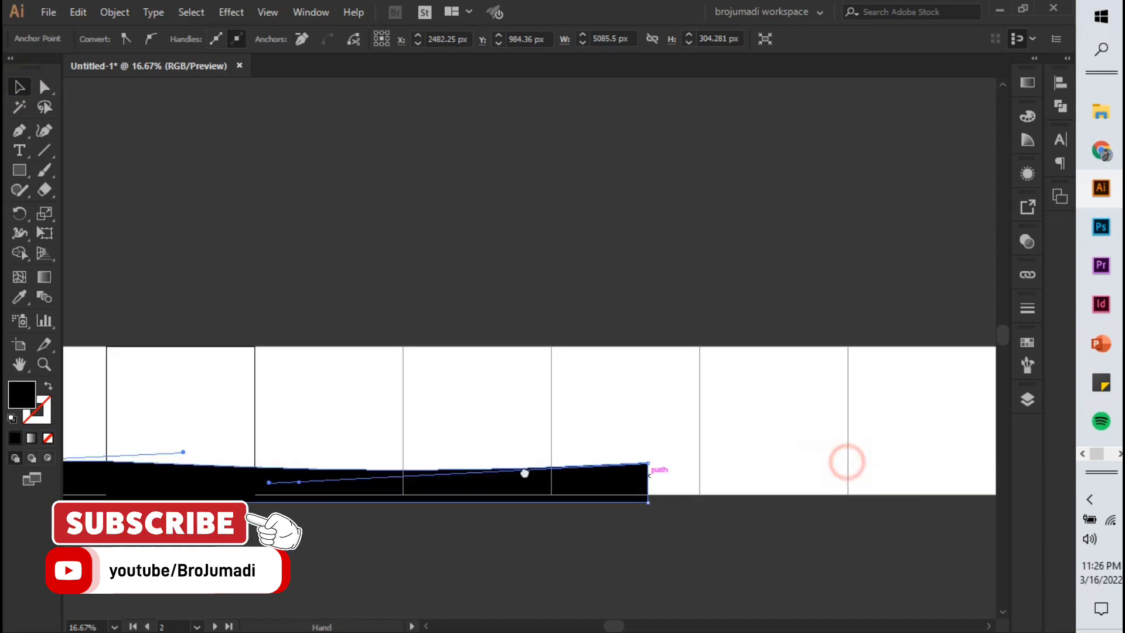
pyautogui.moveTo(649, 475)
pyautogui.mouseDown()
pyautogui.moveTo(480, 485)
pyautogui.moveTo(910, 466)
pyautogui.moveTo(402, 456)
pyautogui.moveTo(794, 434)
pyautogui.mouseUp()
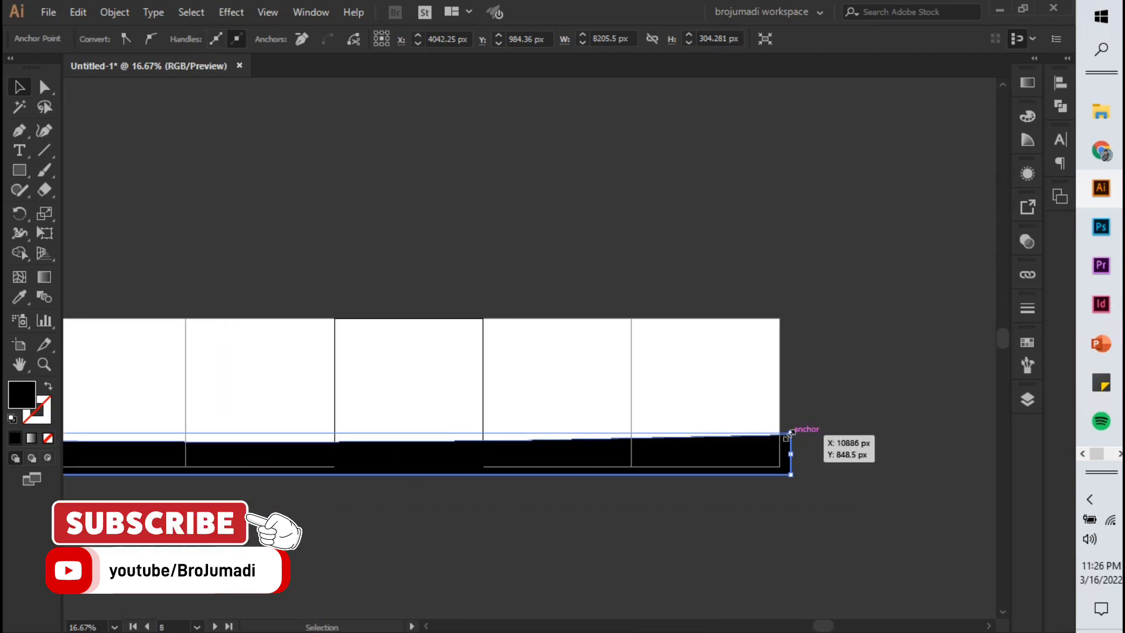
pyautogui.moveTo(389, 427); pyautogui.dragTo(780, 424)
pyautogui.click(522, 372)
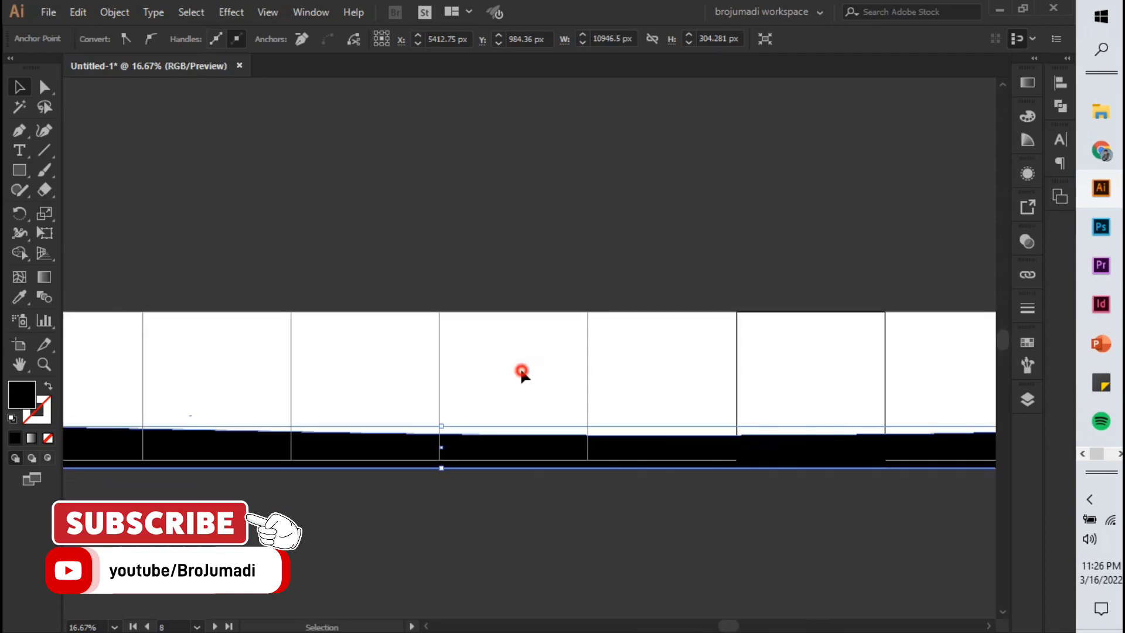
pyautogui.click(451, 265)
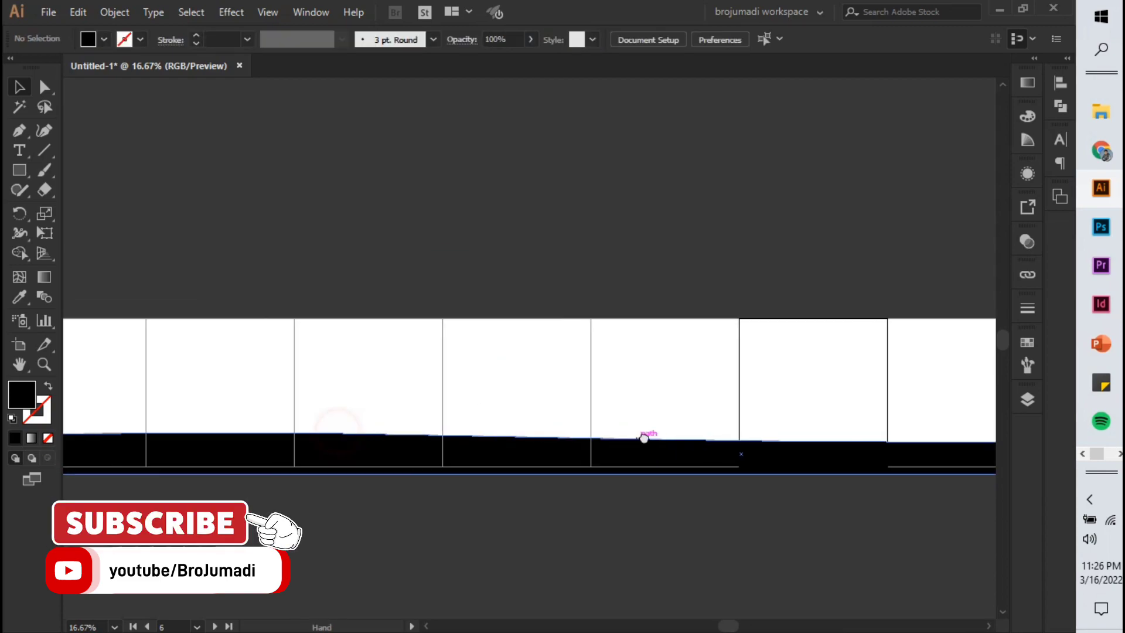
pyautogui.moveTo(278, 394); pyautogui.dragTo(582, 401)
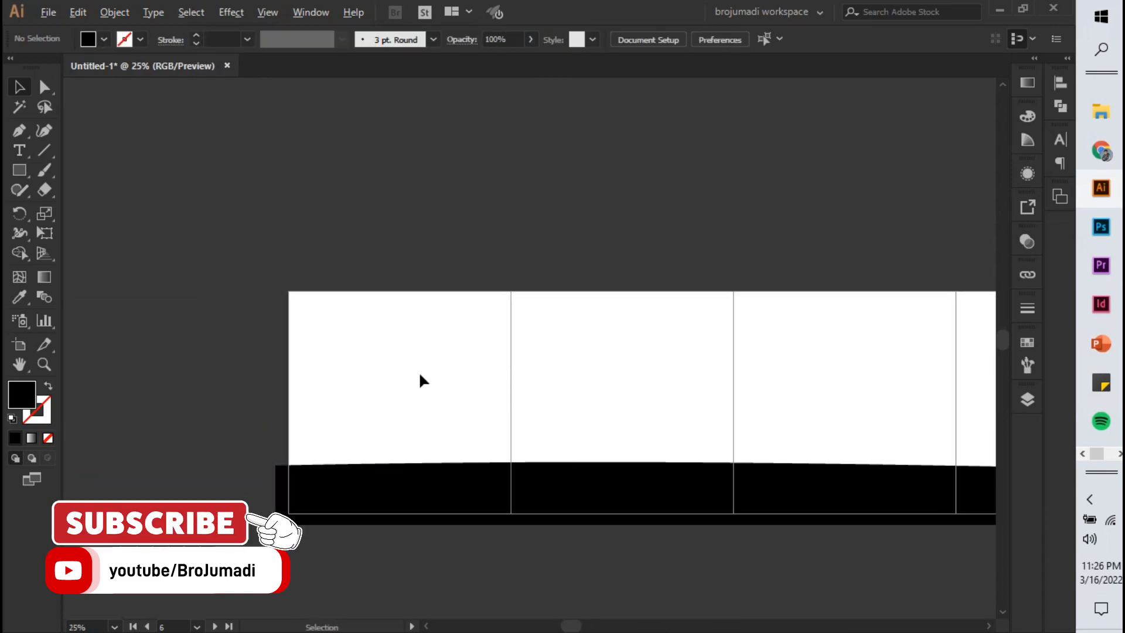
pyautogui.hotkey('ctrl', '+')
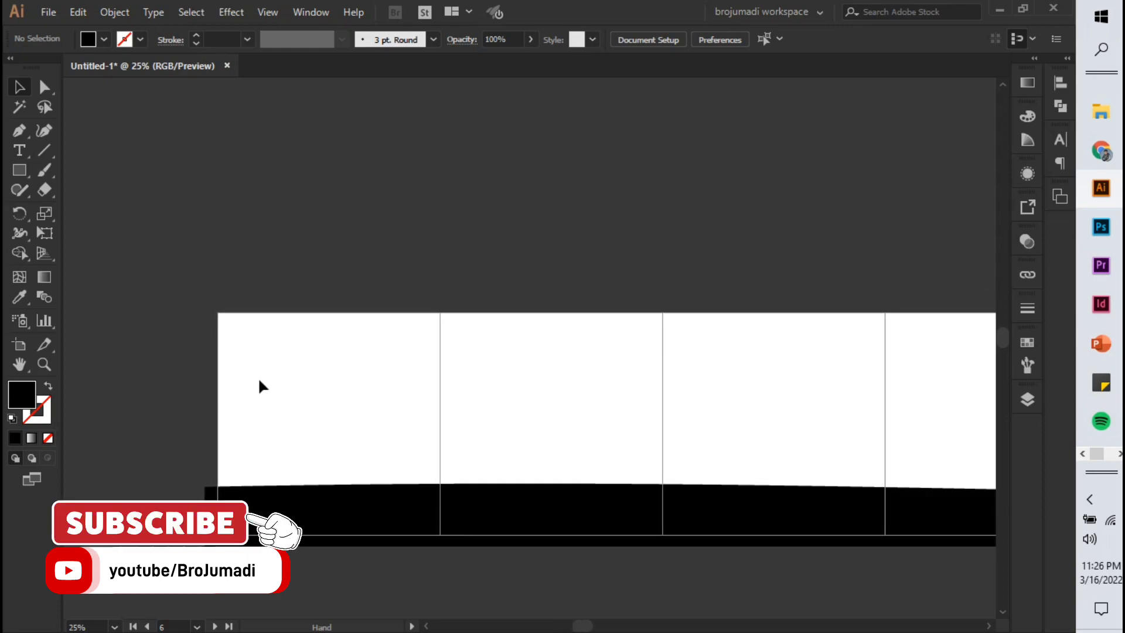
pyautogui.moveTo(405, 424); pyautogui.dragTo(350, 408)
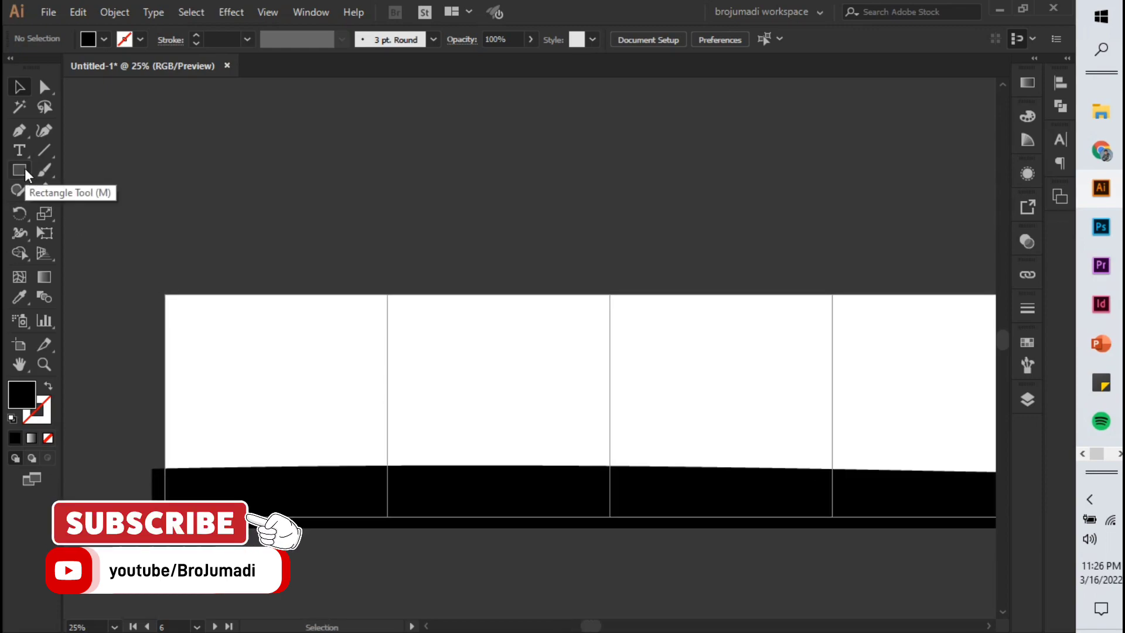
# Draw a small black square in the first slide's top-left corner and copy it
pyautogui.click(20, 170)
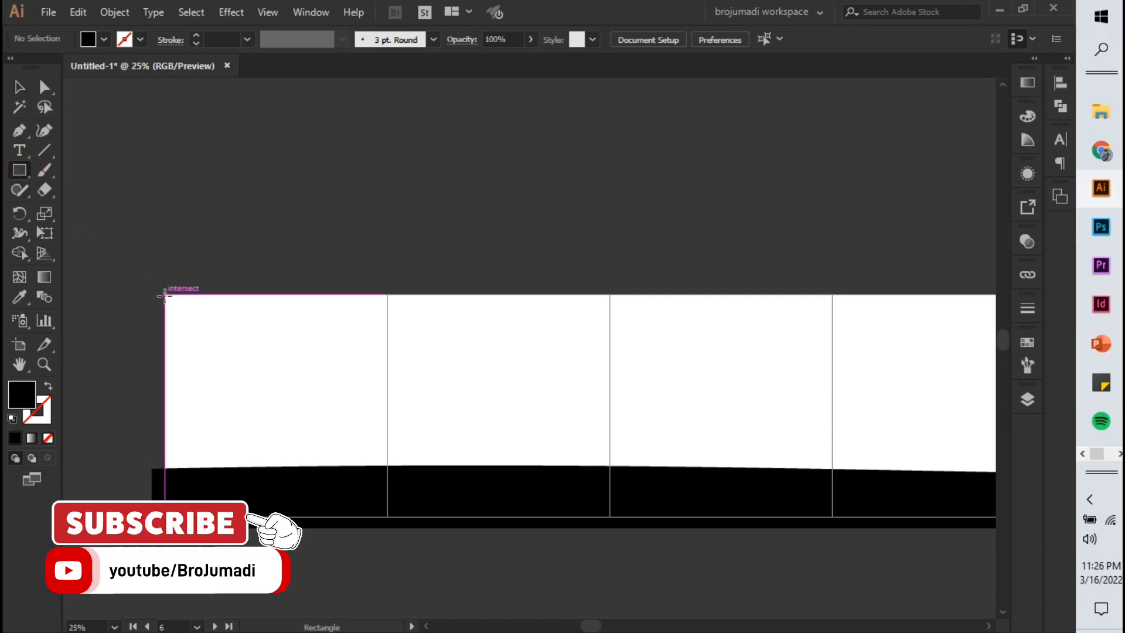
pyautogui.moveTo(165, 294)
pyautogui.mouseDown()
pyautogui.moveTo(266, 345)
pyautogui.moveTo(215, 340)
pyautogui.mouseUp()
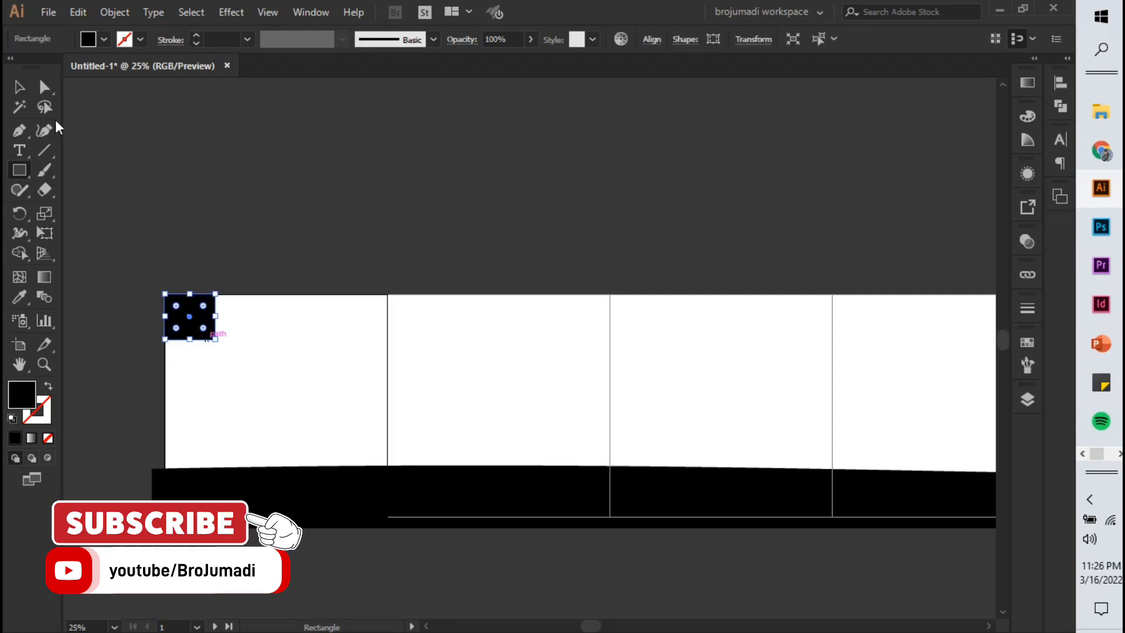
pyautogui.click(25, 94)
pyautogui.click(196, 173)
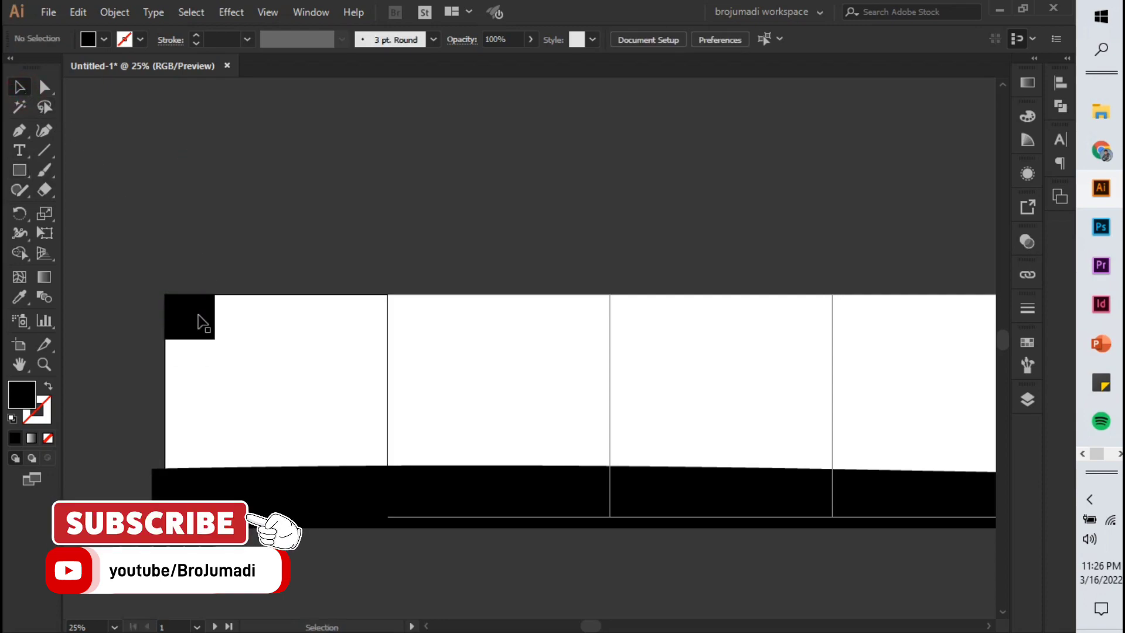
pyautogui.press('a')
pyautogui.click(202, 321)
pyautogui.click(464, 278)
# Paste the square in place onto the second, third and fourth slides
pyautogui.click(473, 326)
pyautogui.hotkey('ctrl', 'shift', 'v')
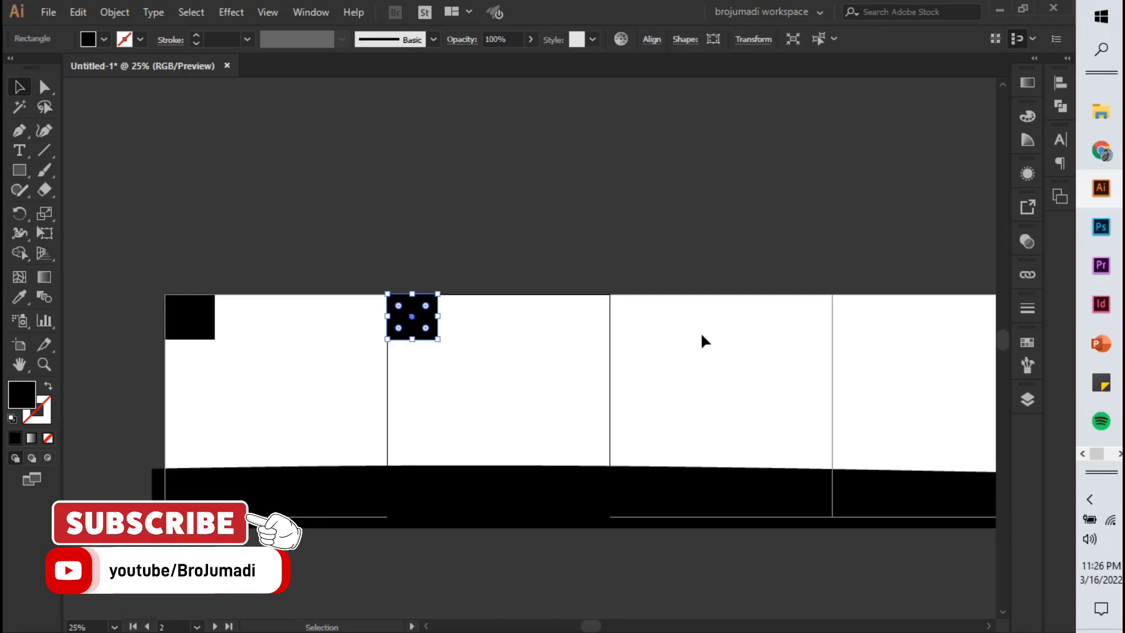
pyautogui.click(701, 333)
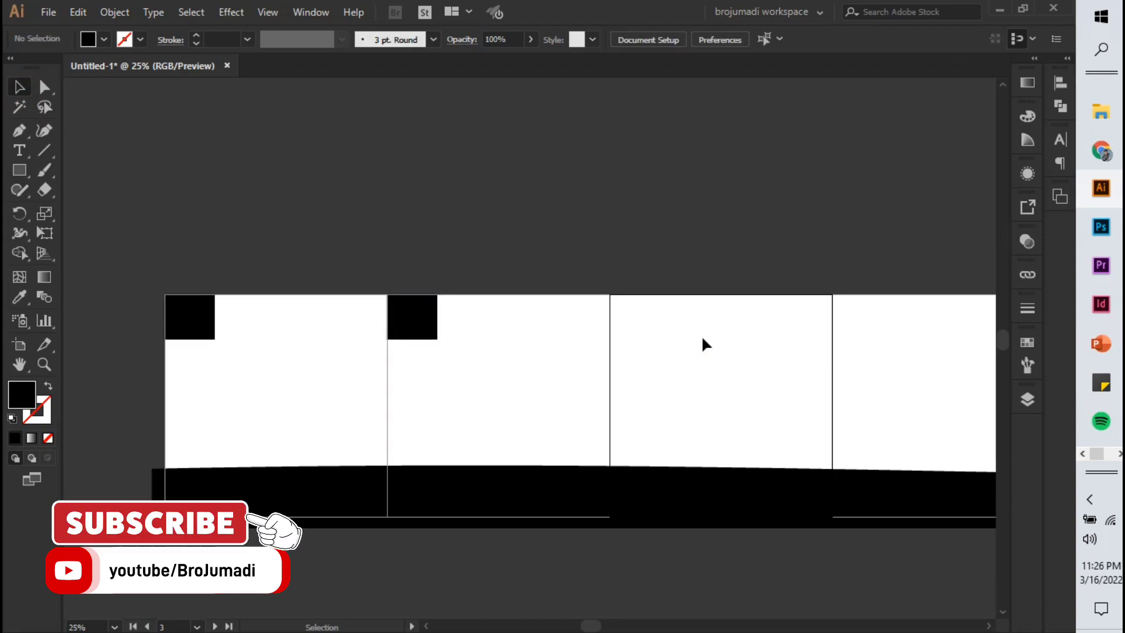
pyautogui.click(702, 336)
pyautogui.hotkey('ctrl', 'shift', 'v')
pyautogui.click(701, 336)
pyautogui.moveTo(723, 351); pyautogui.dragTo(213, 313)
pyautogui.click(372, 303)
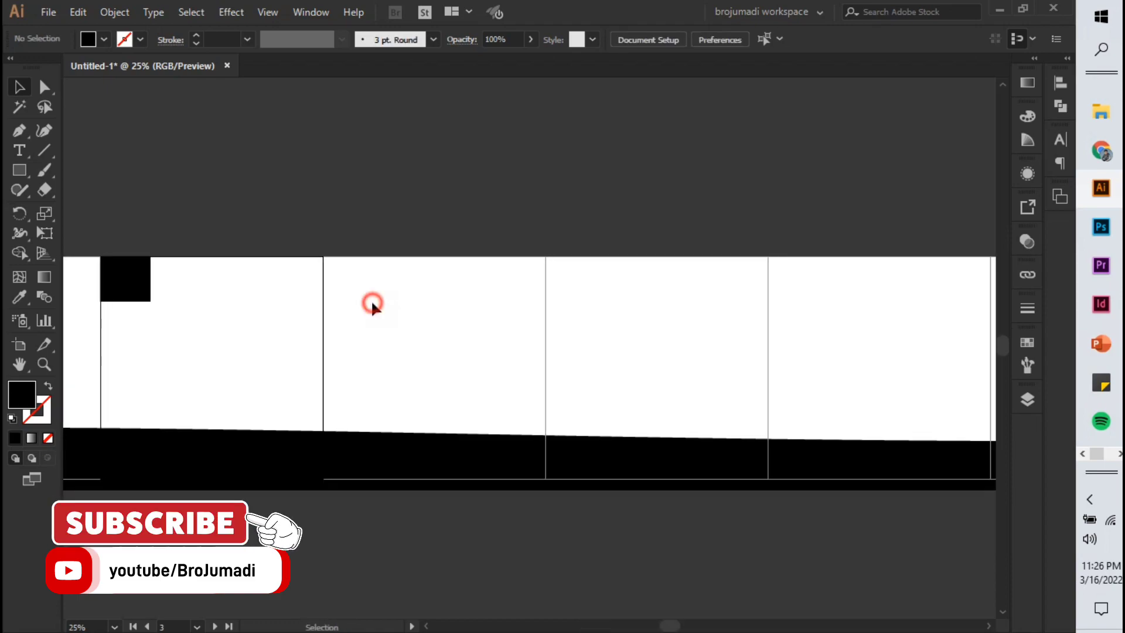
pyautogui.hotkey('ctrl', 'shift', 'v')
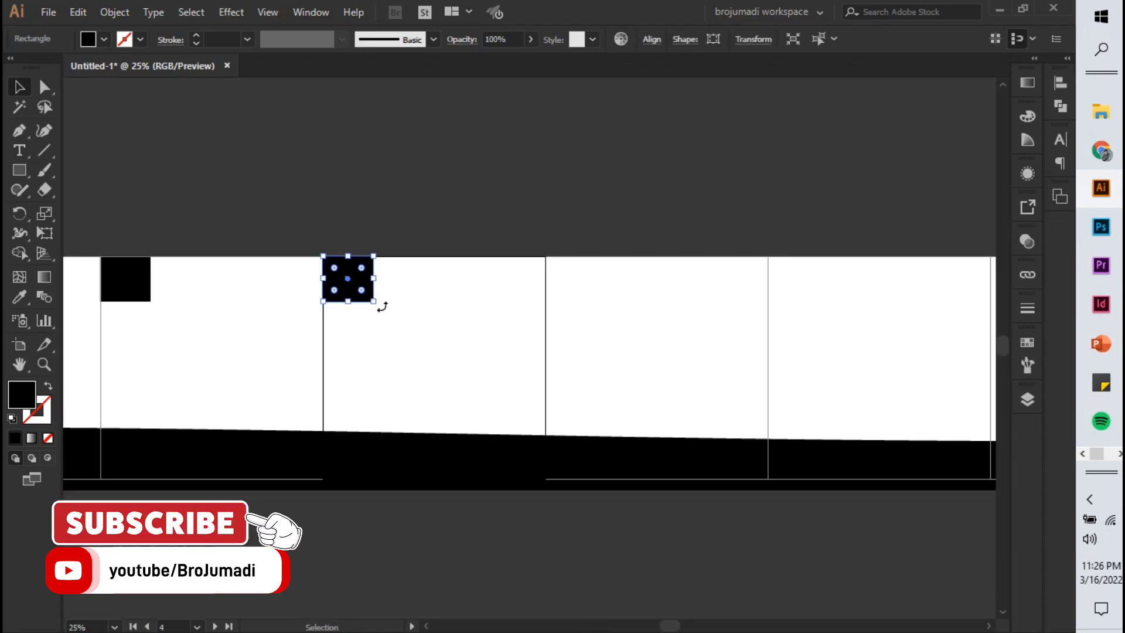
# Undo and re-paste the fourth slide's square, then review the first four slides
pyautogui.click(723, 344)
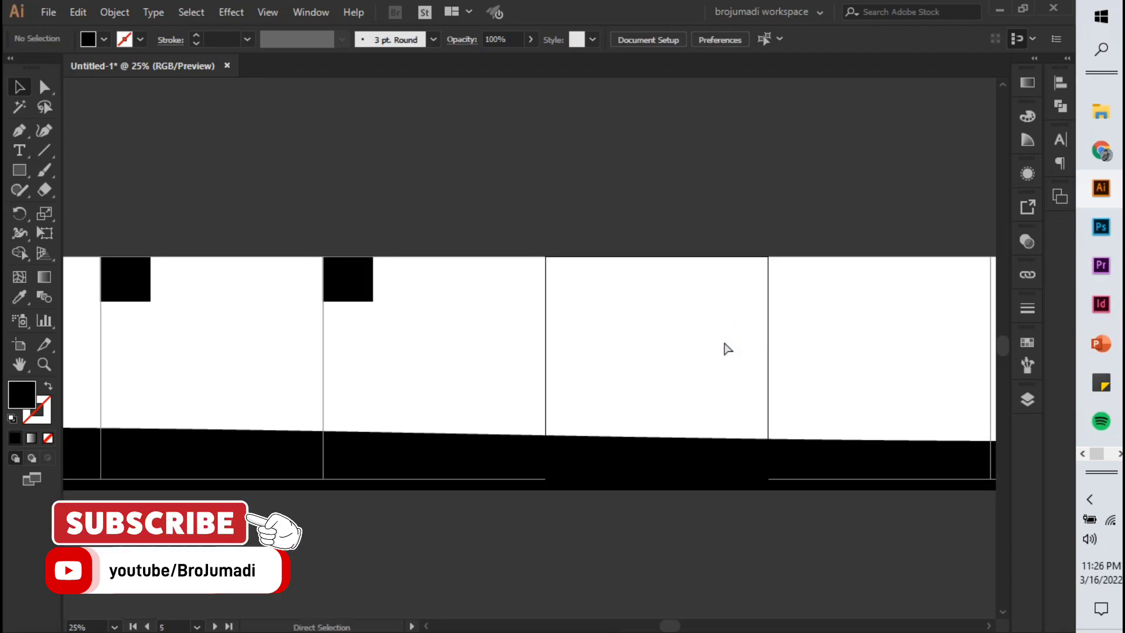
pyautogui.hotkey('ctrl', 'z')
pyautogui.click(118, 270)
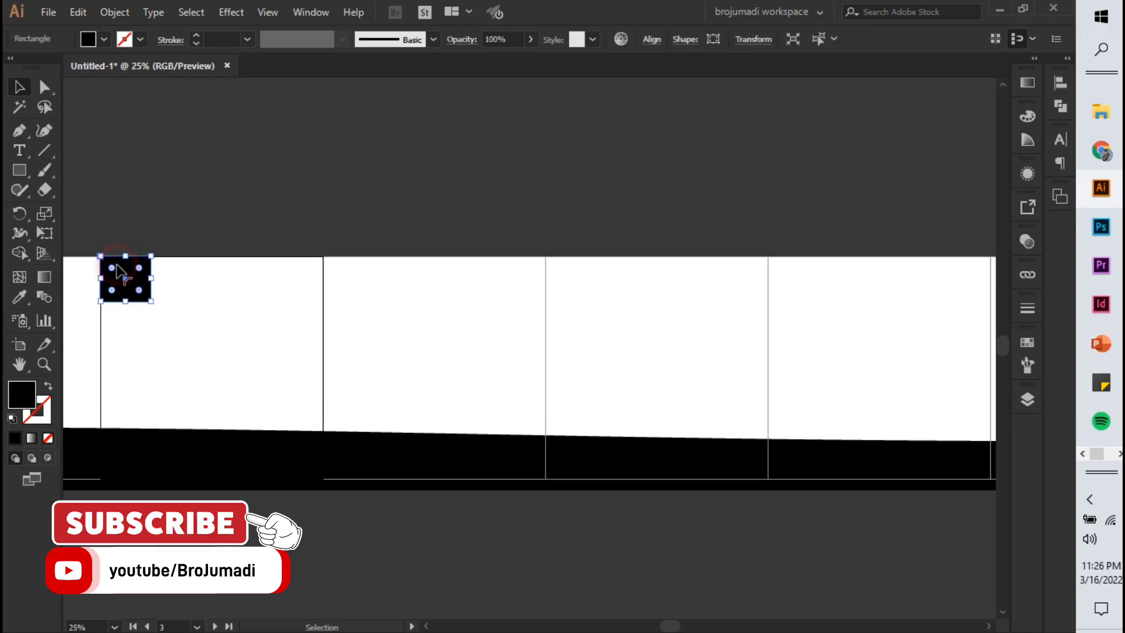
pyautogui.click(374, 293)
pyautogui.hotkey('ctrl', 'shift', 'v')
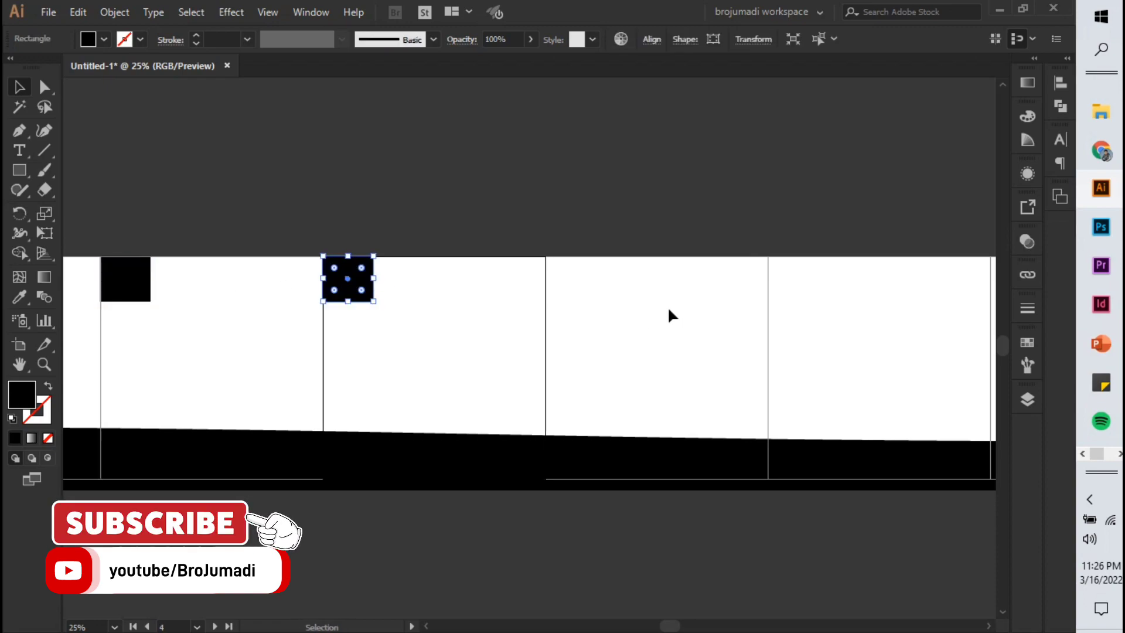
pyautogui.moveTo(703, 309); pyautogui.dragTo(585, 311)
pyautogui.scroll(-1, 585, 311)
pyautogui.scroll(-1, 585, 310)
pyautogui.moveTo(446, 292); pyautogui.dragTo(505, 292)
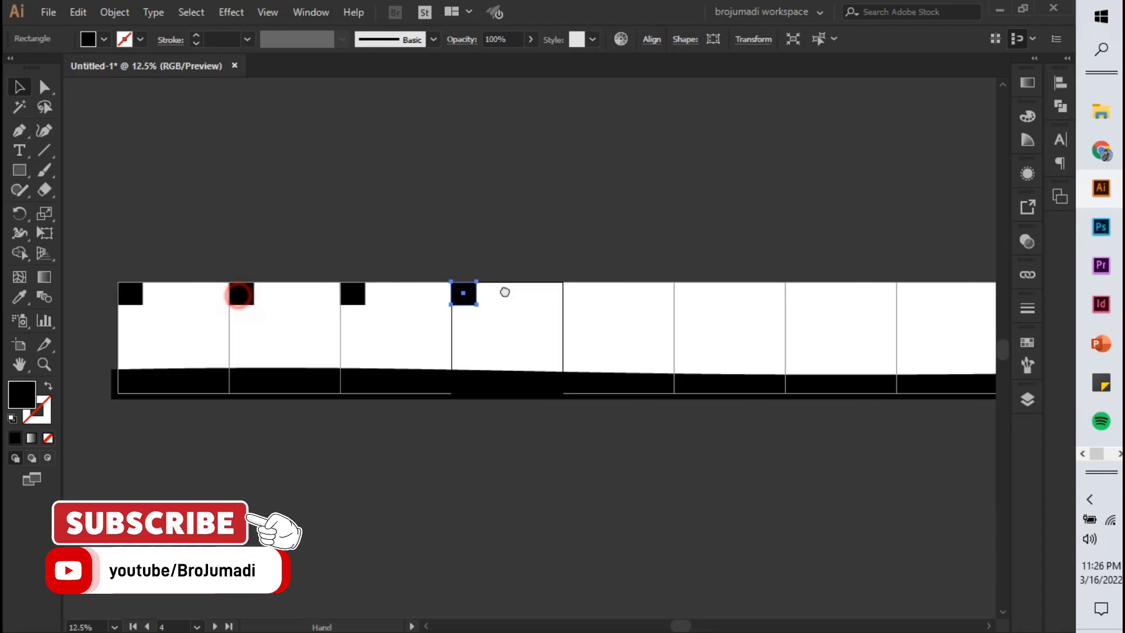
pyautogui.hscroll(-3, 381, 294)
pyautogui.hscroll(2, 314, 297)
pyautogui.scroll(1, 314, 297)
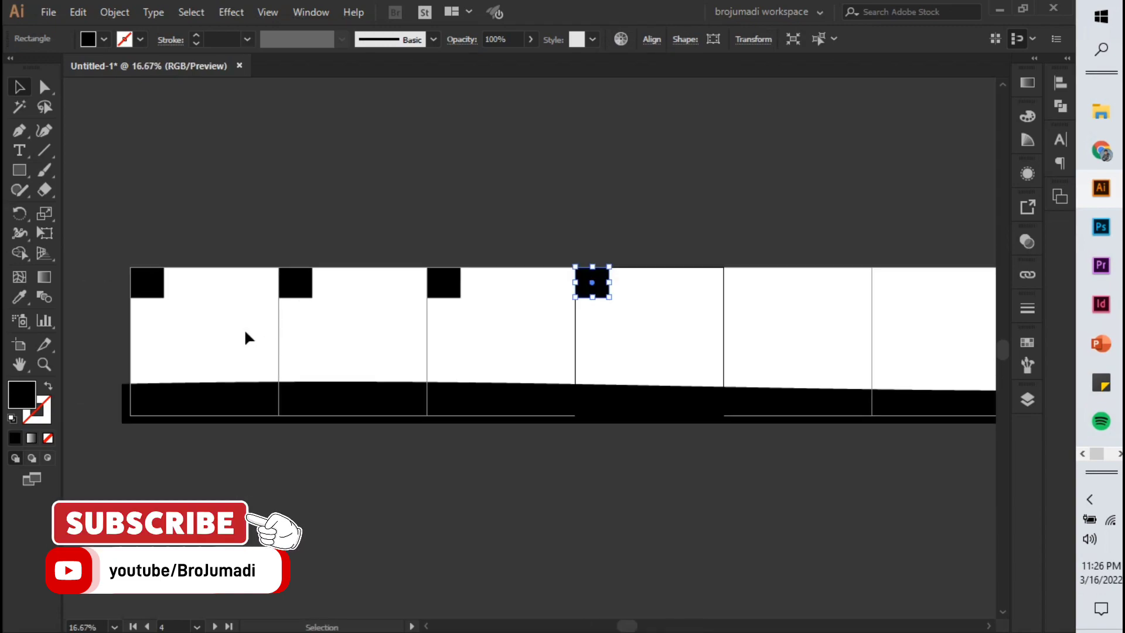
pyautogui.scroll(1, 158, 313)
pyautogui.moveTo(167, 324); pyautogui.dragTo(130, 285)
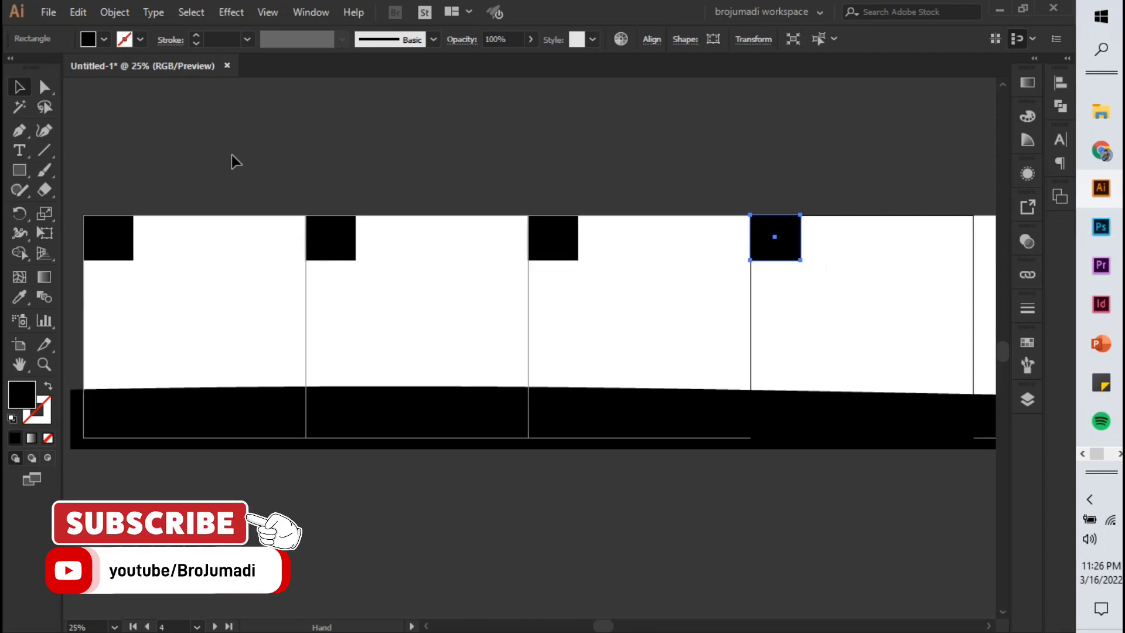
pyautogui.click(232, 158)
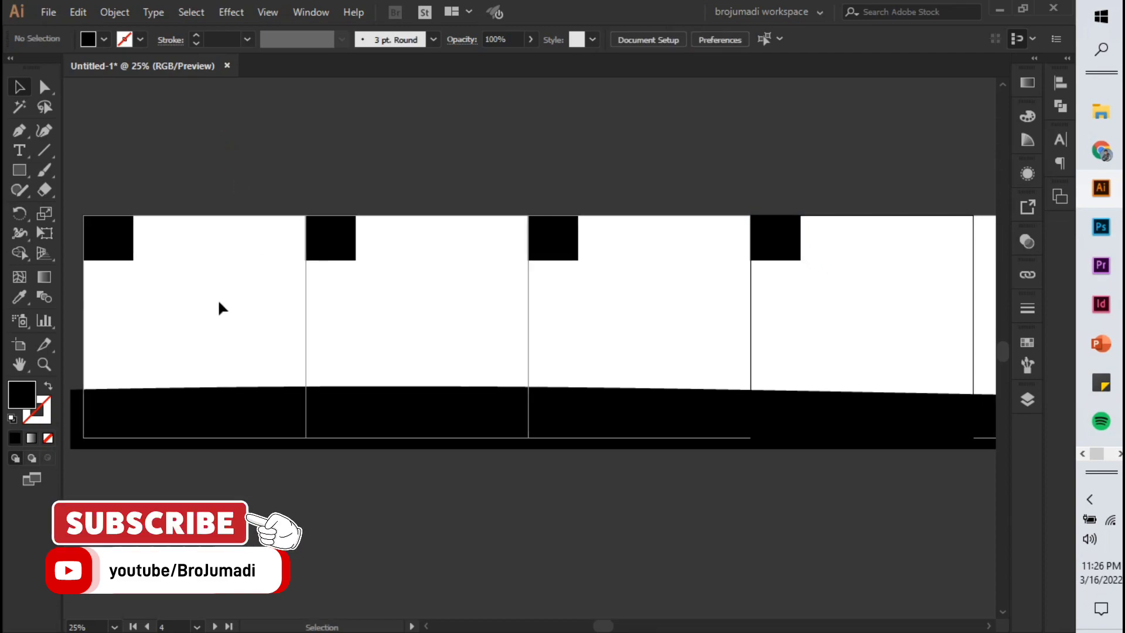
# Select the wood photo pexels-monstera-7794489 in Downloads and return to Illustrator
pyautogui.click(1102, 112)
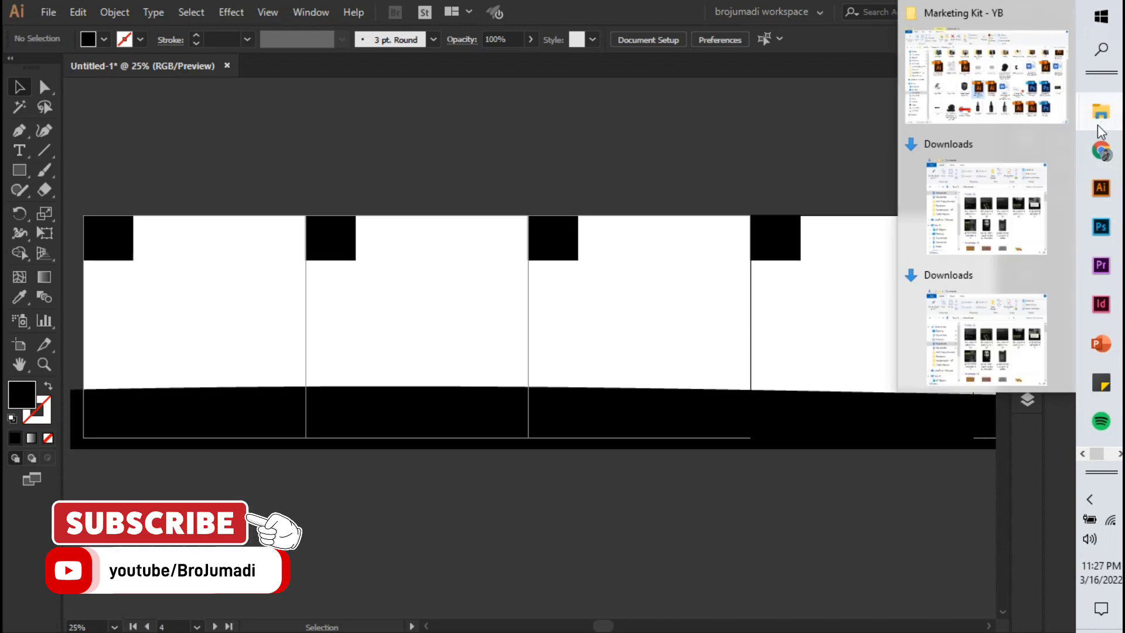
pyautogui.click(1062, 144)
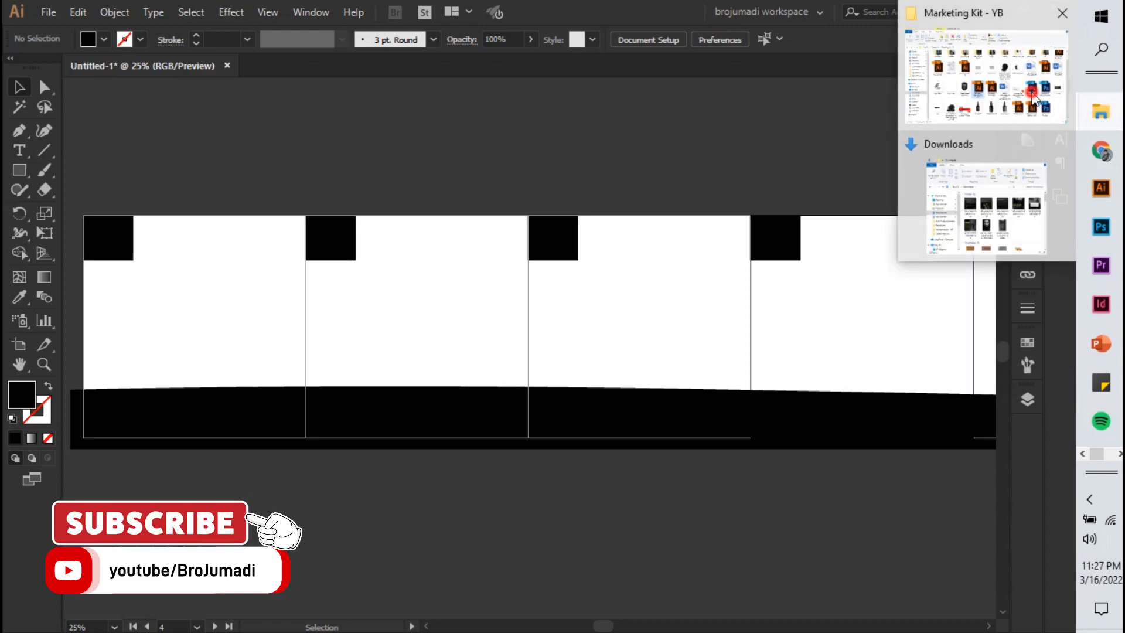
pyautogui.click(1035, 99)
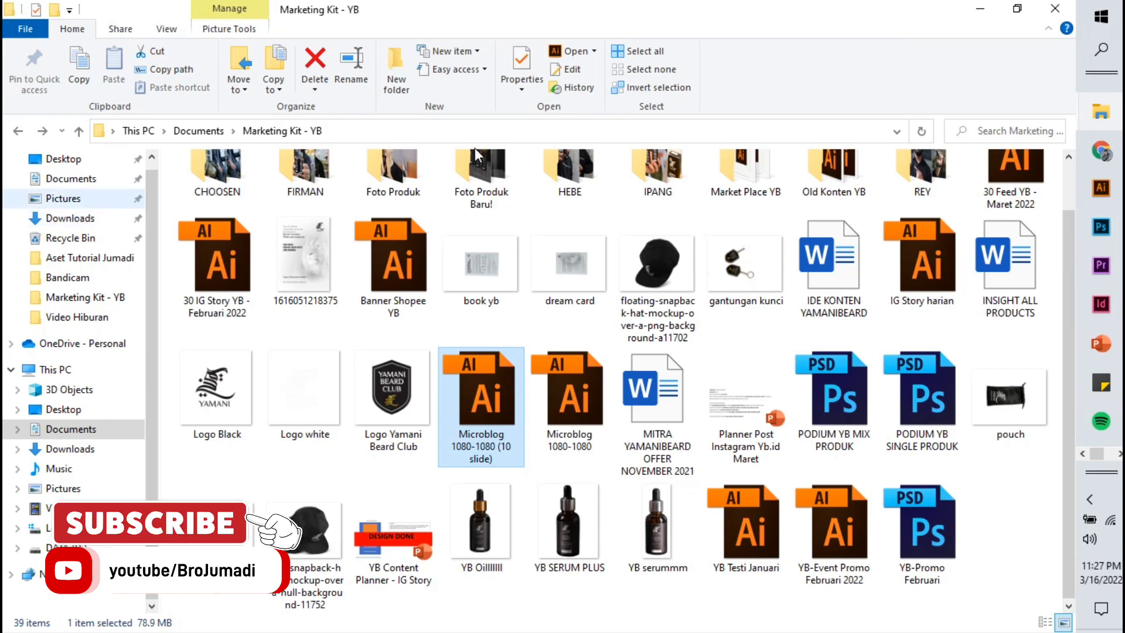
pyautogui.moveTo(1101, 111)
pyautogui.click(968, 199)
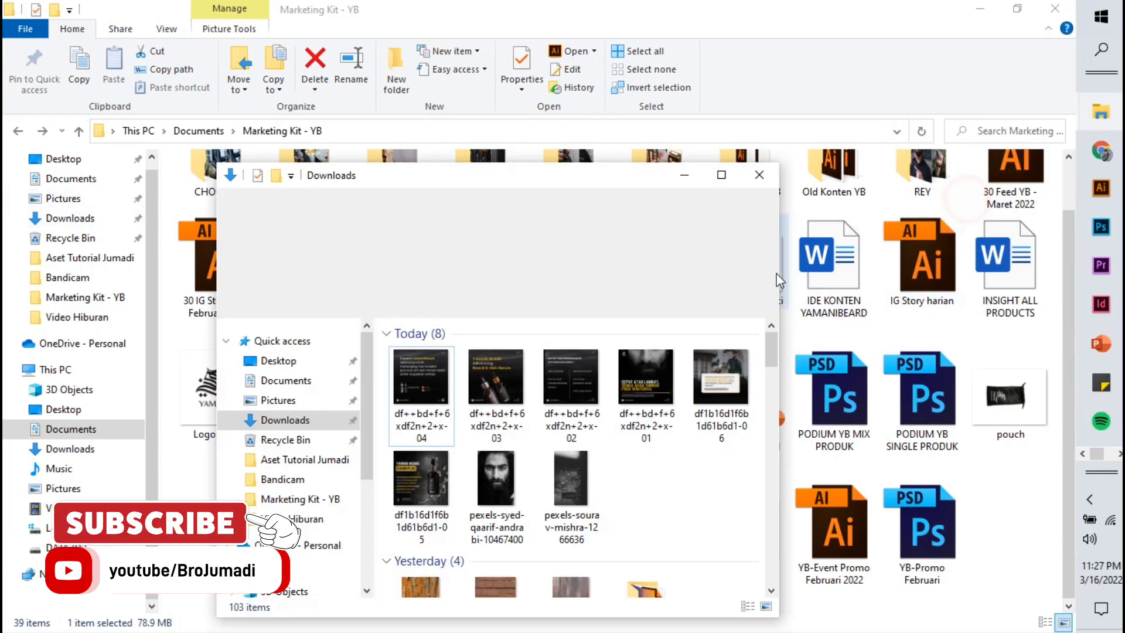
pyautogui.scroll(-3, 409, 500)
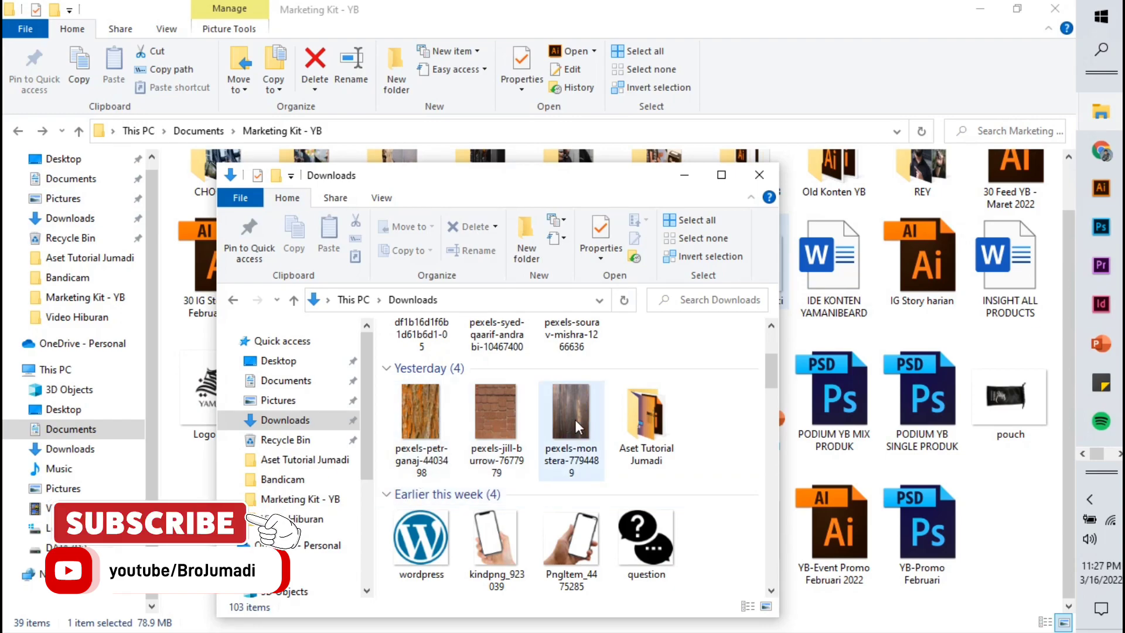
pyautogui.click(578, 426)
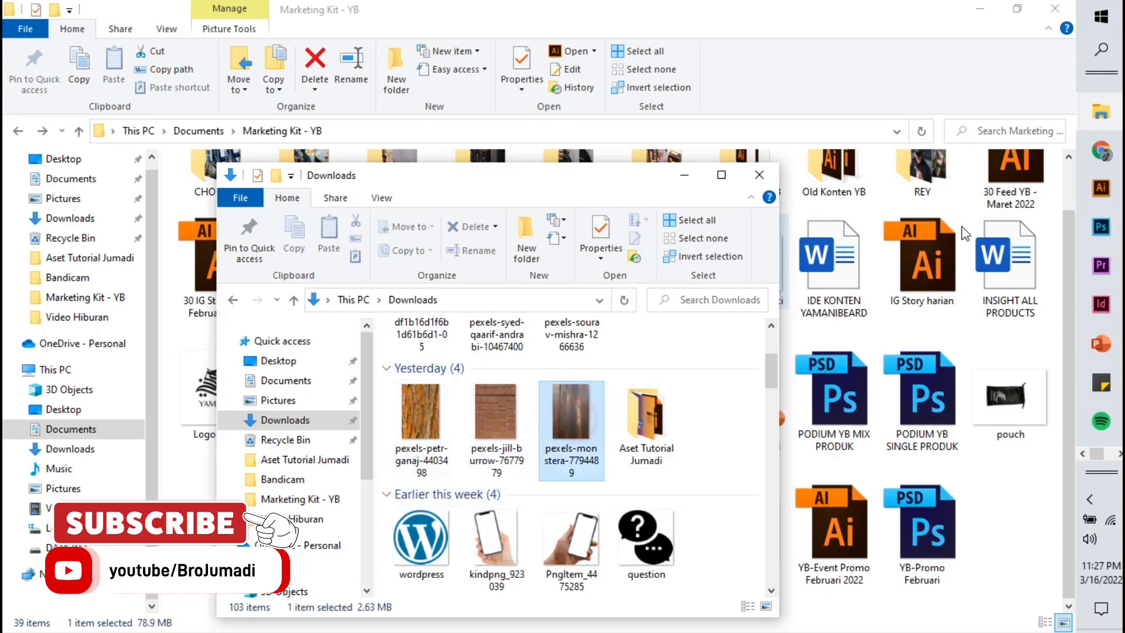
pyautogui.click(1101, 187)
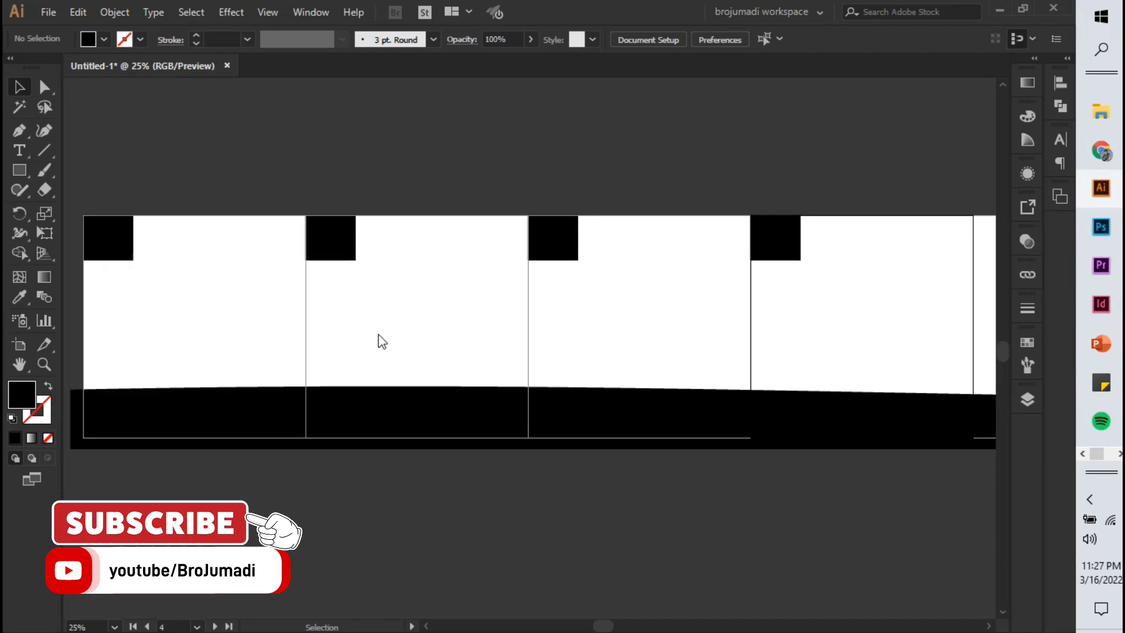
# Place the wood texture, rotate it horizontal and stretch it across all the slides
pyautogui.click(308, 328)
pyautogui.scroll(-1, 303, 325)
pyautogui.scroll(-1, 302, 325)
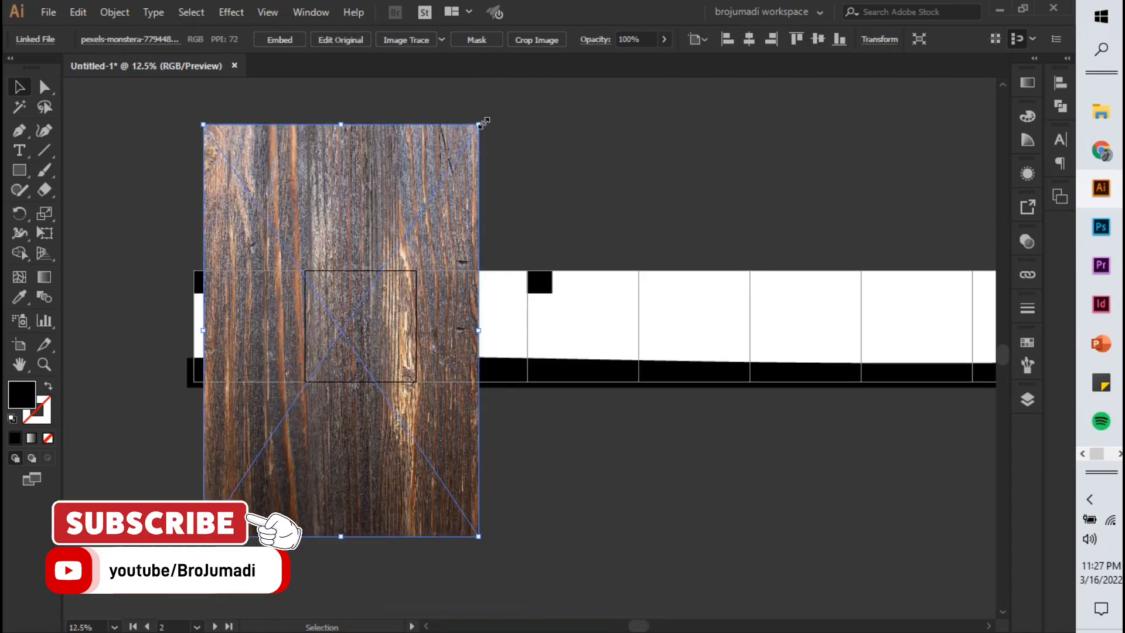
pyautogui.moveTo(479, 117)
pyautogui.mouseDown()
pyautogui.moveTo(176, 213)
pyautogui.moveTo(185, 227)
pyautogui.mouseUp()
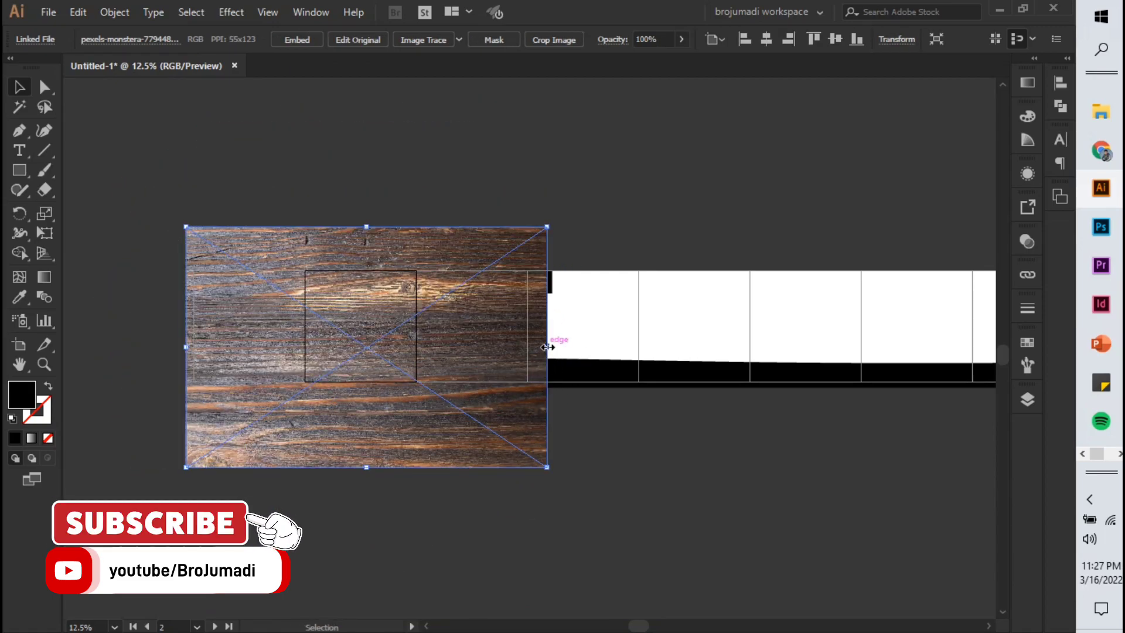
pyautogui.moveTo(548, 347)
pyautogui.mouseDown()
pyautogui.moveTo(860, 350)
pyautogui.moveTo(294, 378)
pyautogui.moveTo(749, 381)
pyautogui.mouseUp()
pyautogui.moveTo(373, 356); pyautogui.dragTo(511, 345)
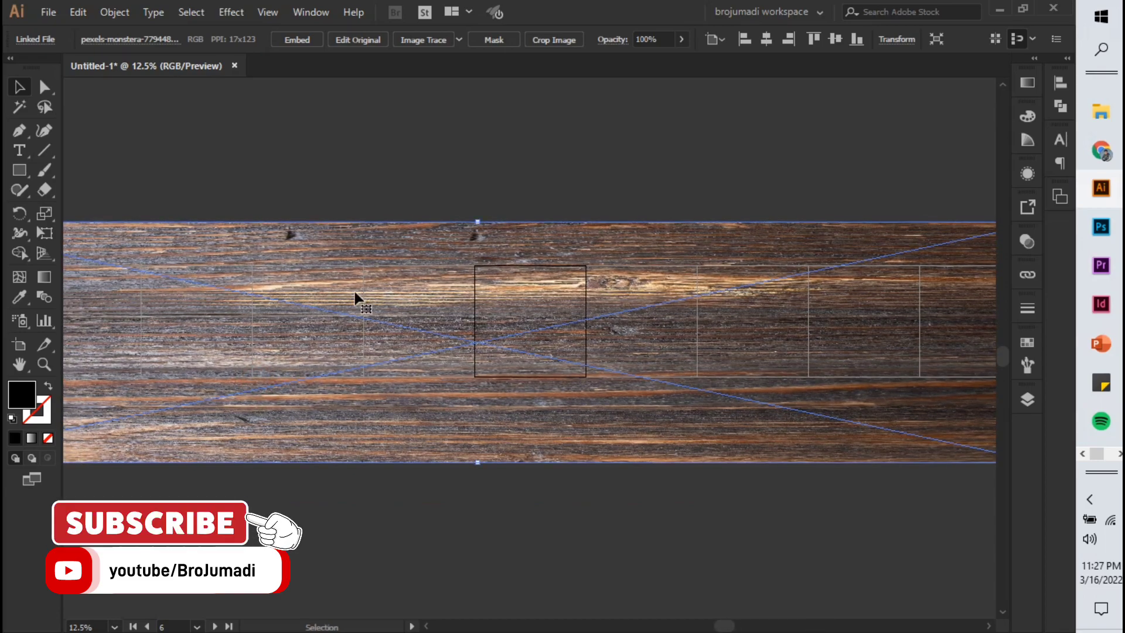
# Send the wood image to the back, behind the black squares and band
pyautogui.rightClick(356, 294)
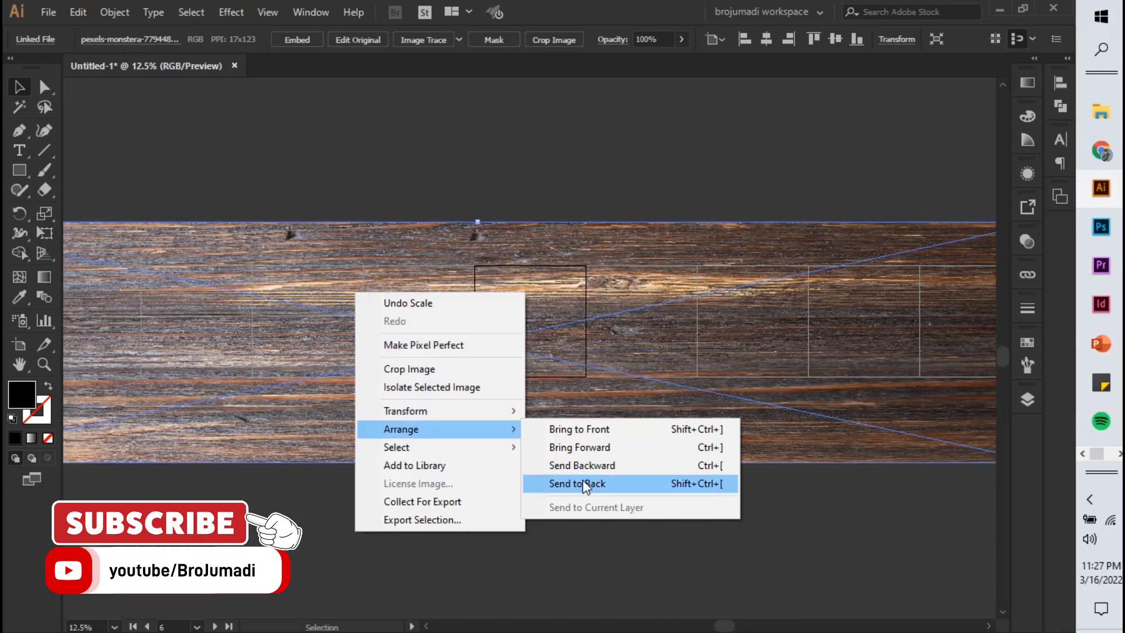
pyautogui.click(584, 483)
pyautogui.click(576, 505)
pyautogui.moveTo(244, 367); pyautogui.dragTo(489, 349)
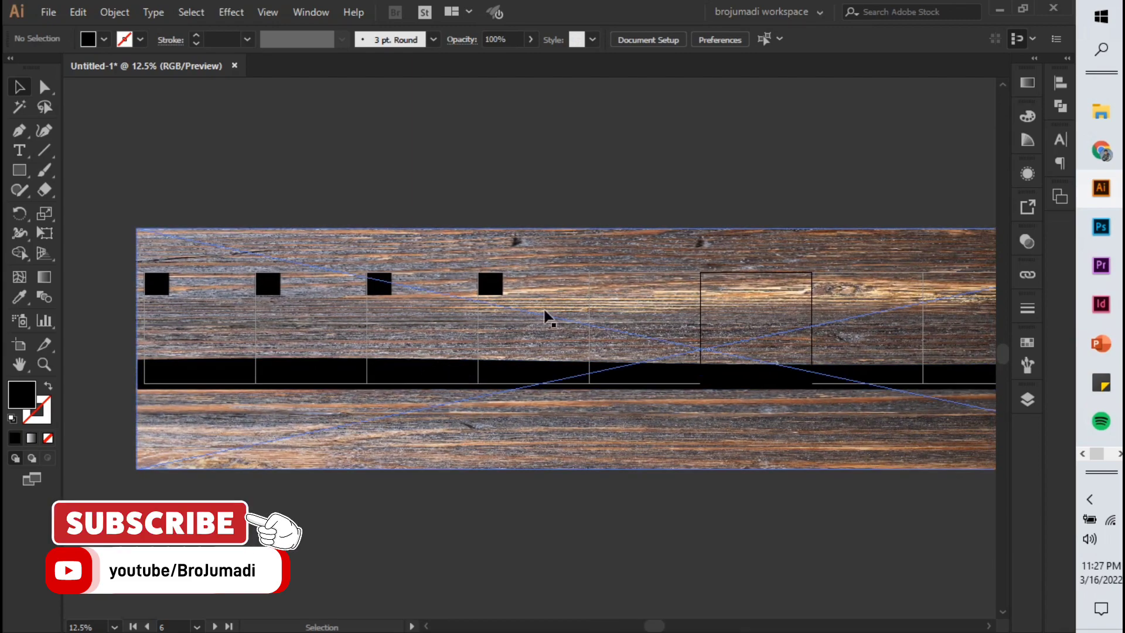
pyautogui.moveTo(455, 483)
pyautogui.mouseDown()
pyautogui.moveTo(371, 469)
pyautogui.moveTo(355, 454)
pyautogui.mouseUp()
pyautogui.moveTo(595, 389)
pyautogui.mouseDown()
pyautogui.moveTo(415, 372)
pyautogui.moveTo(583, 387)
pyautogui.mouseUp()
pyautogui.moveTo(537, 357); pyautogui.dragTo(588, 364)
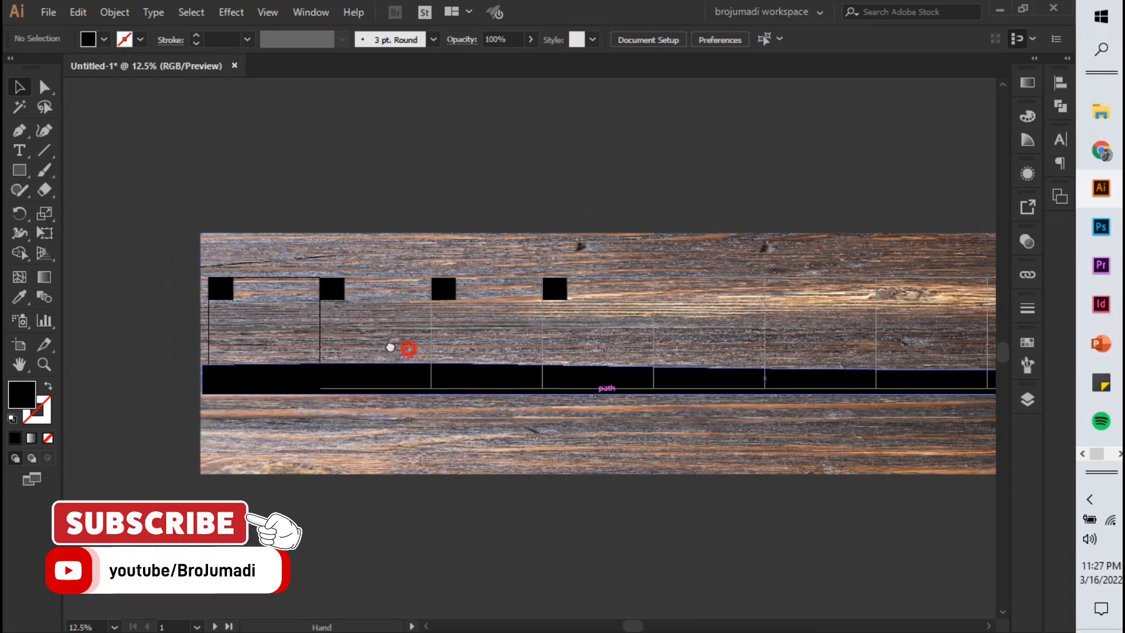
pyautogui.moveTo(409, 347); pyautogui.dragTo(321, 340)
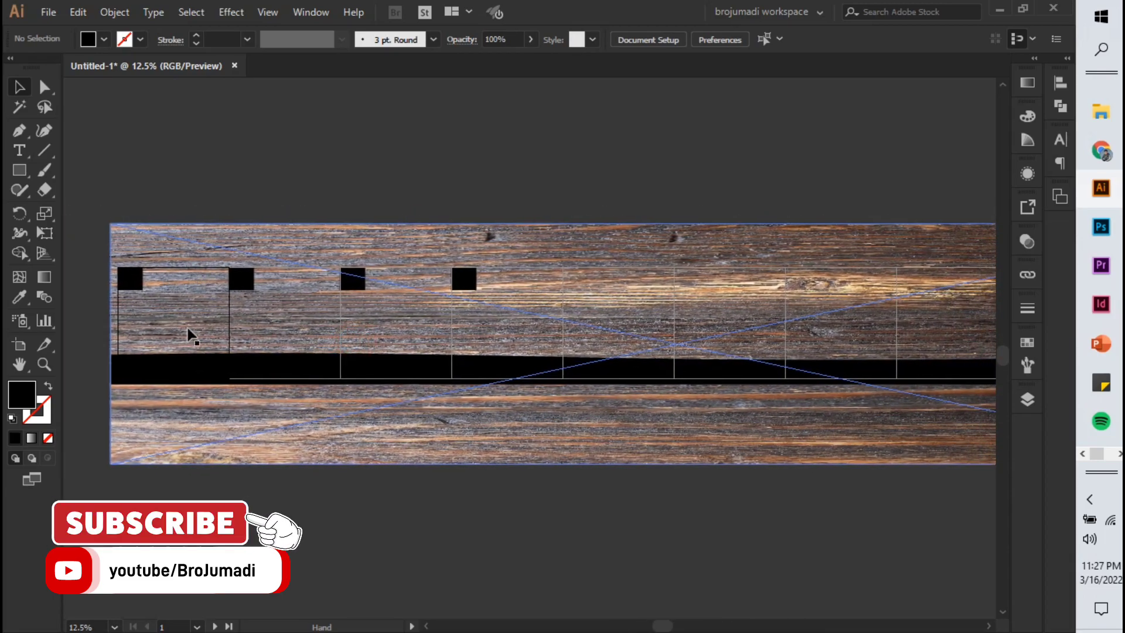
pyautogui.click(322, 181)
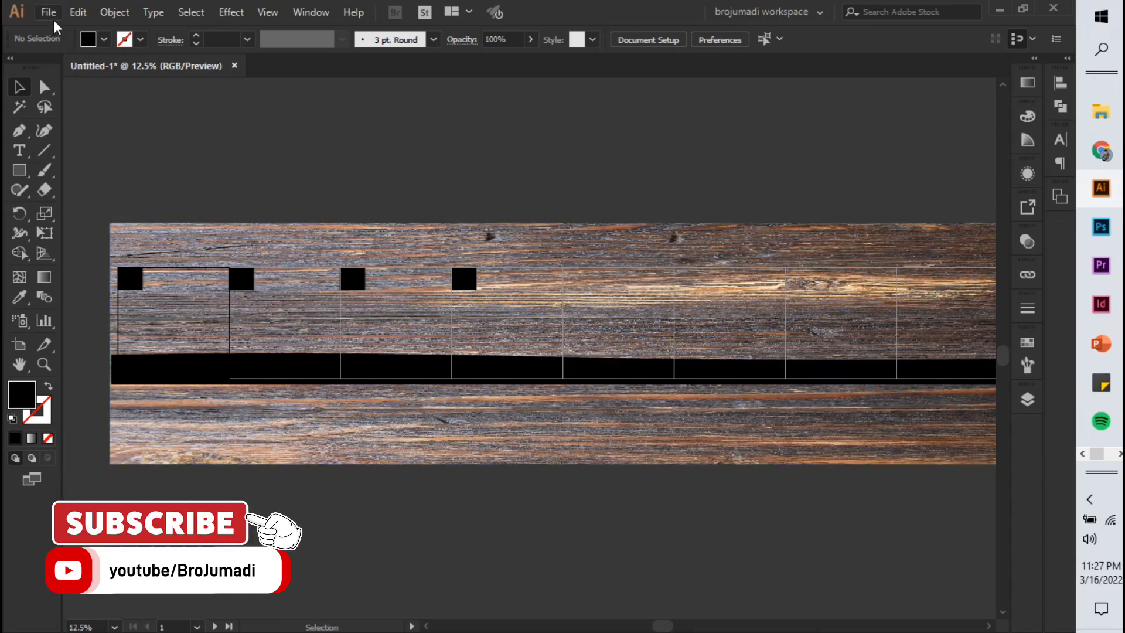
# Duplicate the last black square with Ctrl+D onto the next three slides
pyautogui.click(464, 279)
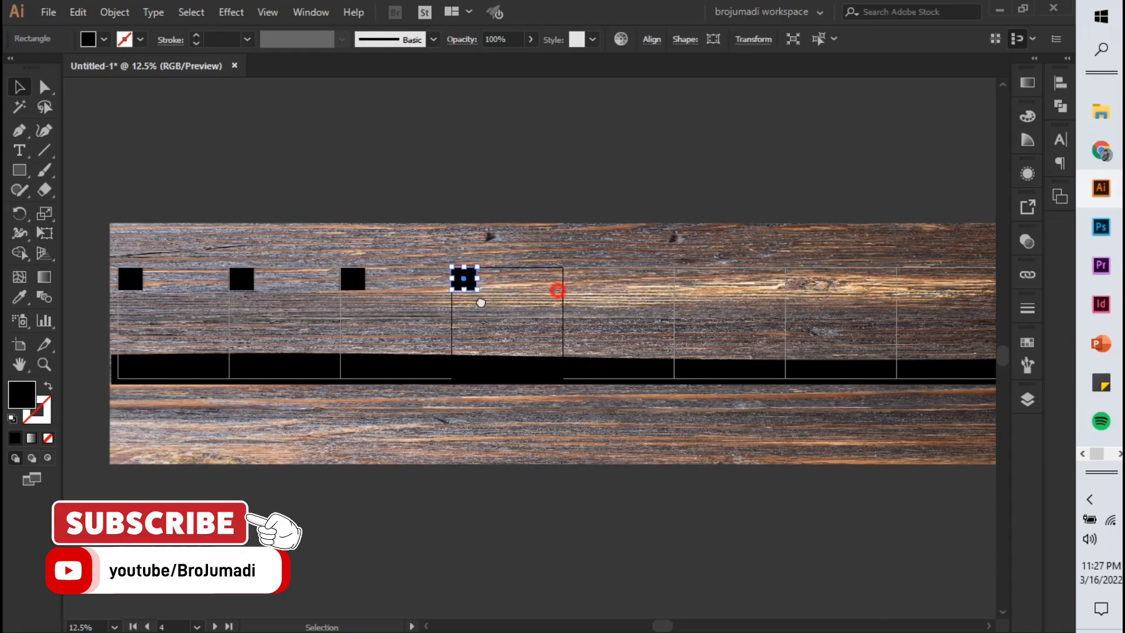
pyautogui.moveTo(555, 291); pyautogui.dragTo(412, 309)
pyautogui.click(425, 324)
pyautogui.hotkey('ctrl', 'd')
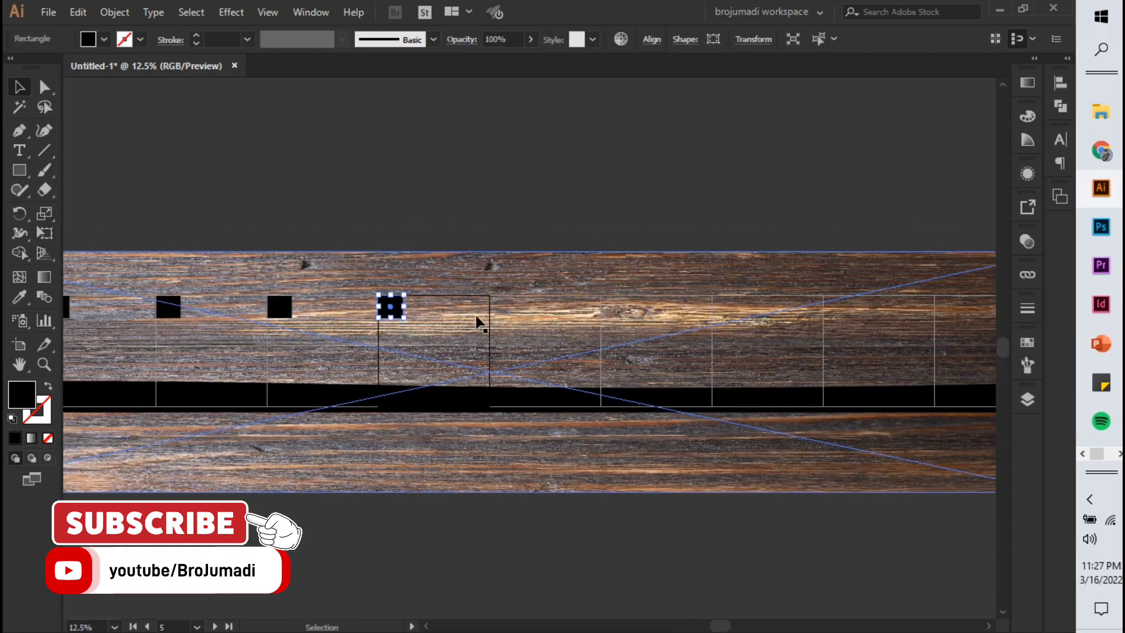
pyautogui.click(551, 327)
pyautogui.hotkey('ctrl', 'd')
pyautogui.click(640, 331)
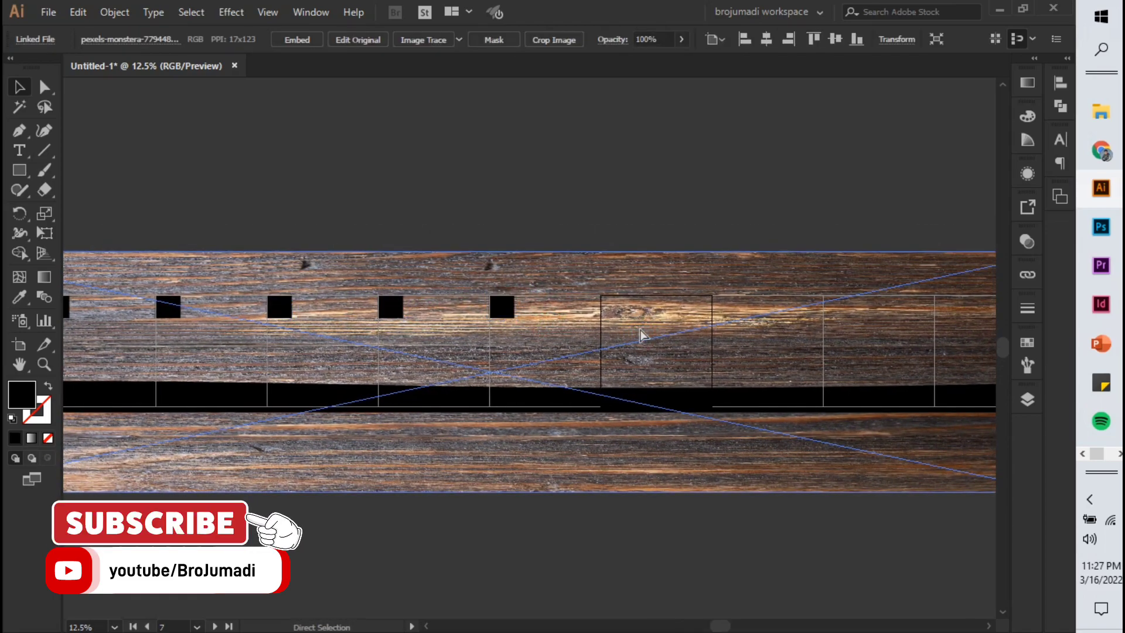
pyautogui.hotkey('ctrl', 'd')
pyautogui.click(717, 214)
# Duplicate squares onto the remaining slides through the last one, then review the full row
pyautogui.moveTo(754, 324); pyautogui.dragTo(364, 329)
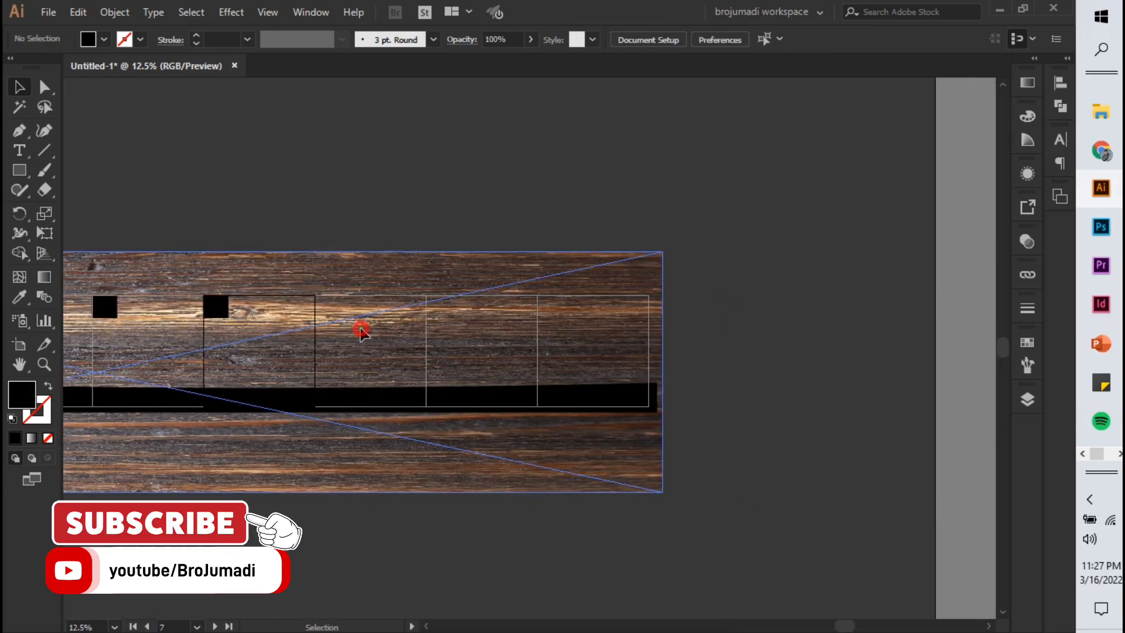
pyautogui.click(364, 330)
pyautogui.hotkey('ctrl', 'd')
pyautogui.click(479, 333)
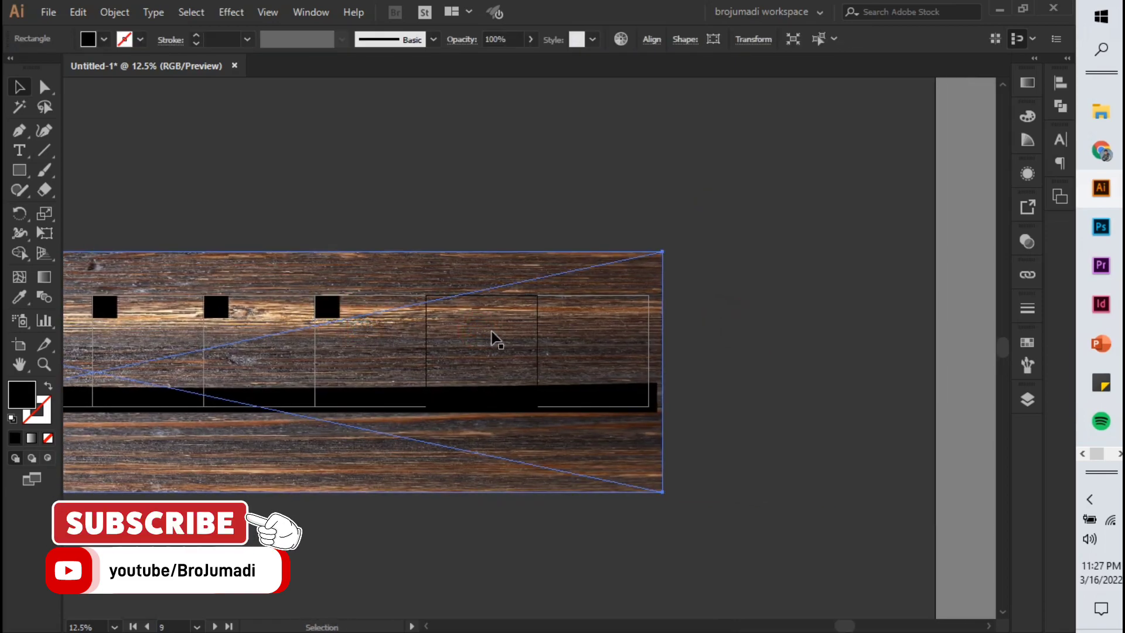
pyautogui.hotkey('ctrl', 'd')
pyautogui.click(586, 334)
pyautogui.hotkey('ctrl', 'd')
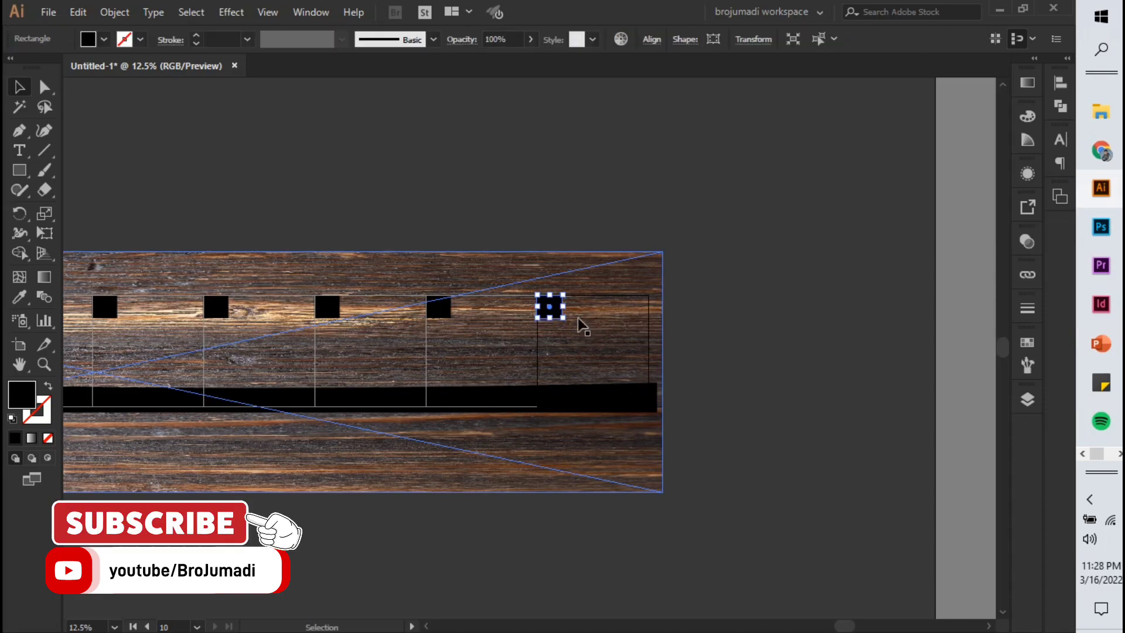
pyautogui.click(477, 196)
pyautogui.moveTo(325, 374)
pyautogui.mouseDown()
pyautogui.moveTo(338, 356)
pyautogui.moveTo(450, 373)
pyautogui.mouseUp()
pyautogui.scroll(1, 246, 367)
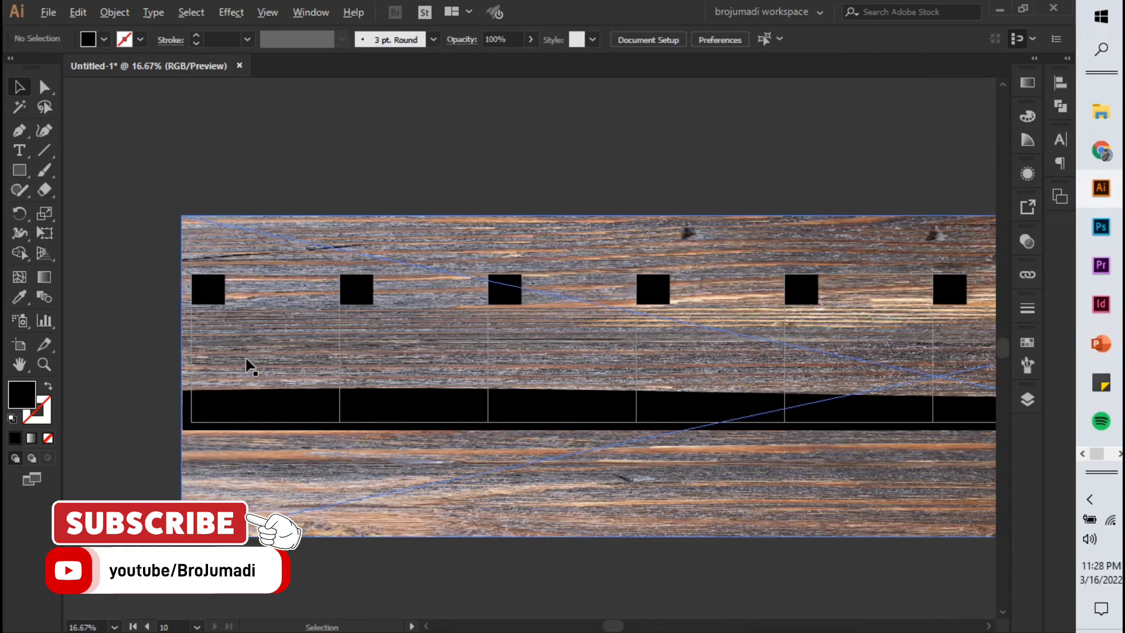
pyautogui.scroll(1, 246, 366)
# Add large black JUDUL title text to the first slide and position it
pyautogui.click(19, 150)
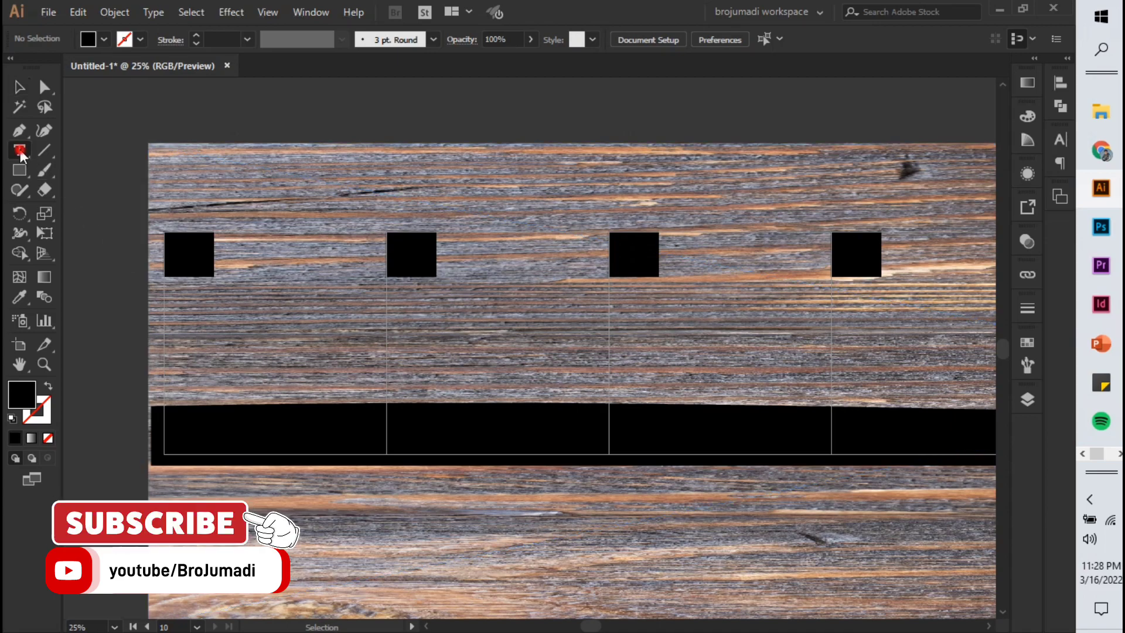
pyautogui.click(256, 336)
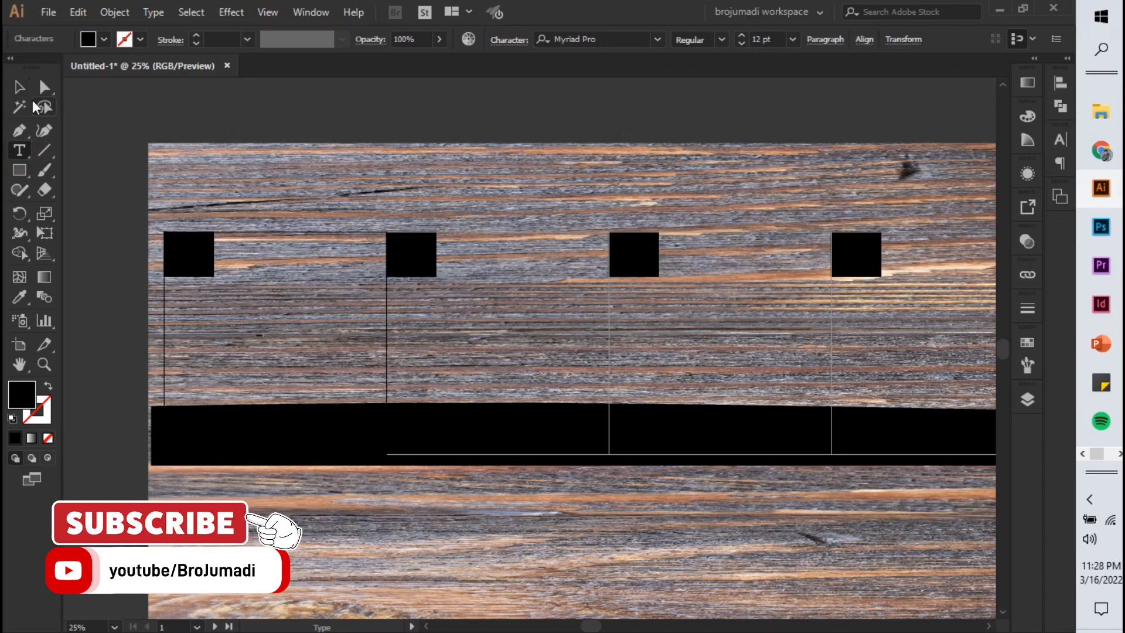
pyautogui.press('Escape')
pyautogui.moveTo(267, 336); pyautogui.dragTo(520, 382)
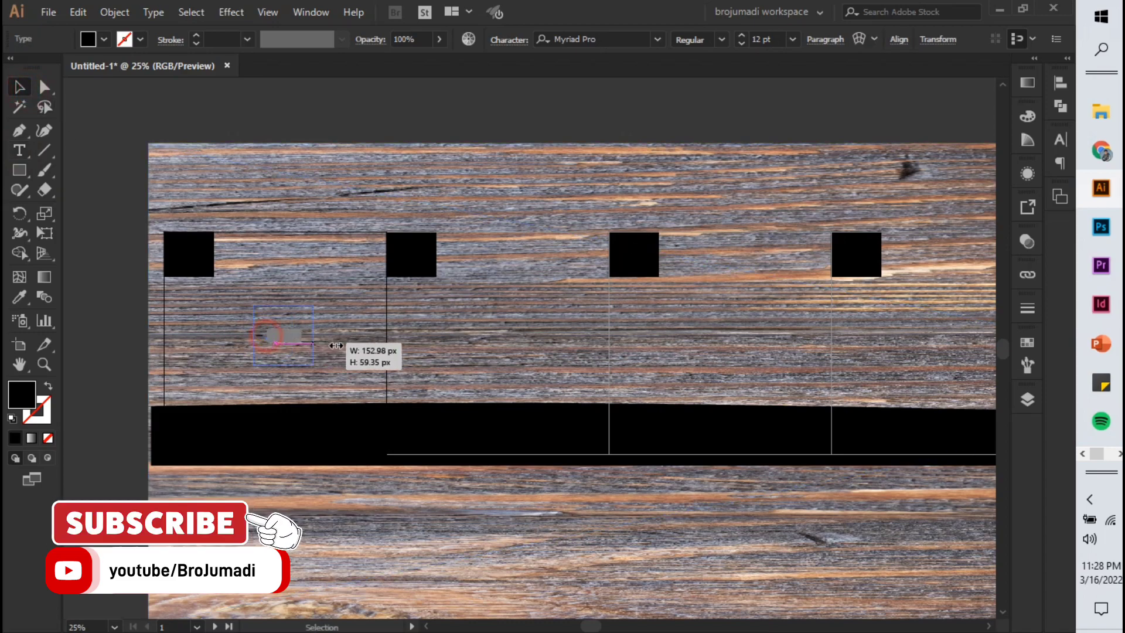
pyautogui.moveTo(395, 332); pyautogui.dragTo(309, 320)
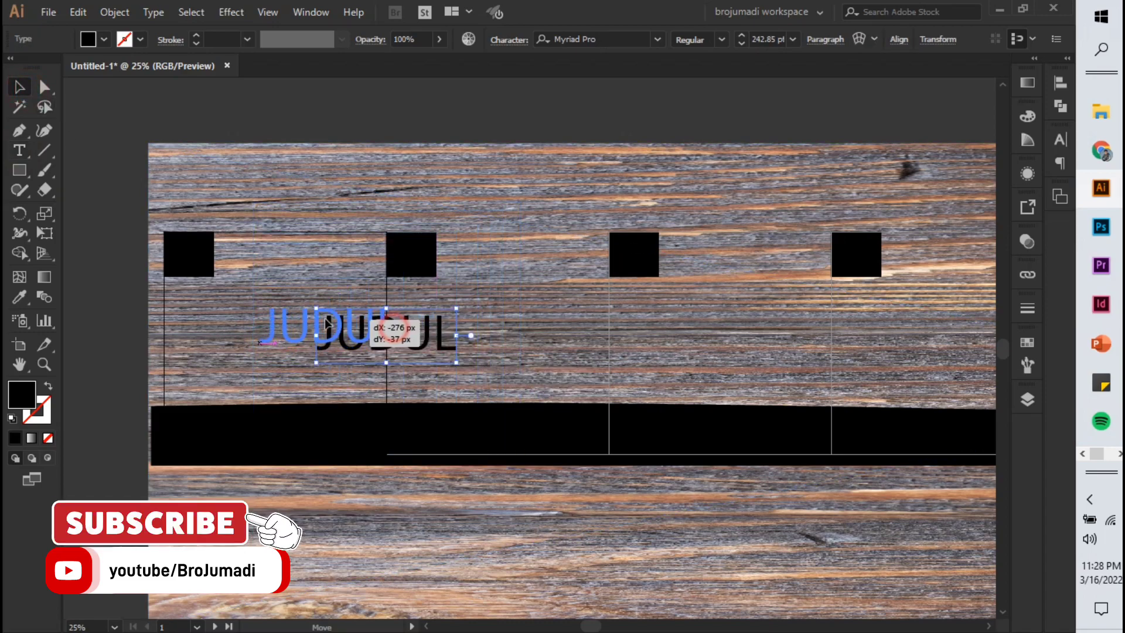
# Copy the JUDUL text onto the second slide and retype it as ISI CONTENT
pyautogui.click(113, 195)
pyautogui.moveTo(311, 323)
pyautogui.mouseDown()
pyautogui.moveTo(301, 326)
pyautogui.moveTo(511, 327)
pyautogui.mouseUp()
pyautogui.doubleClick(549, 334)
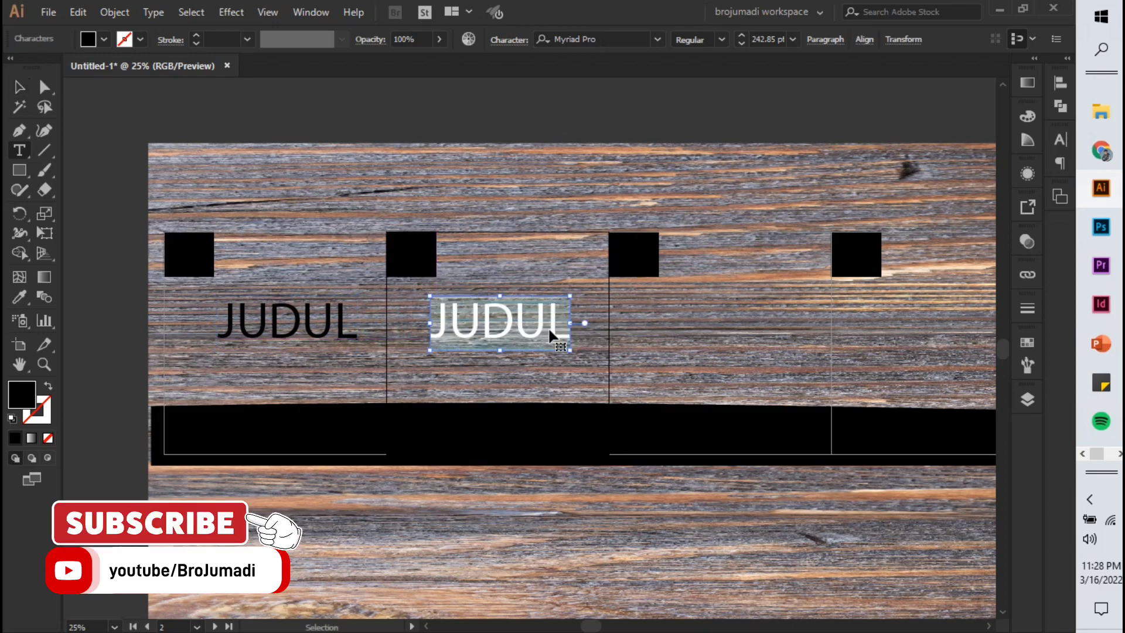
pyautogui.write('ISI')
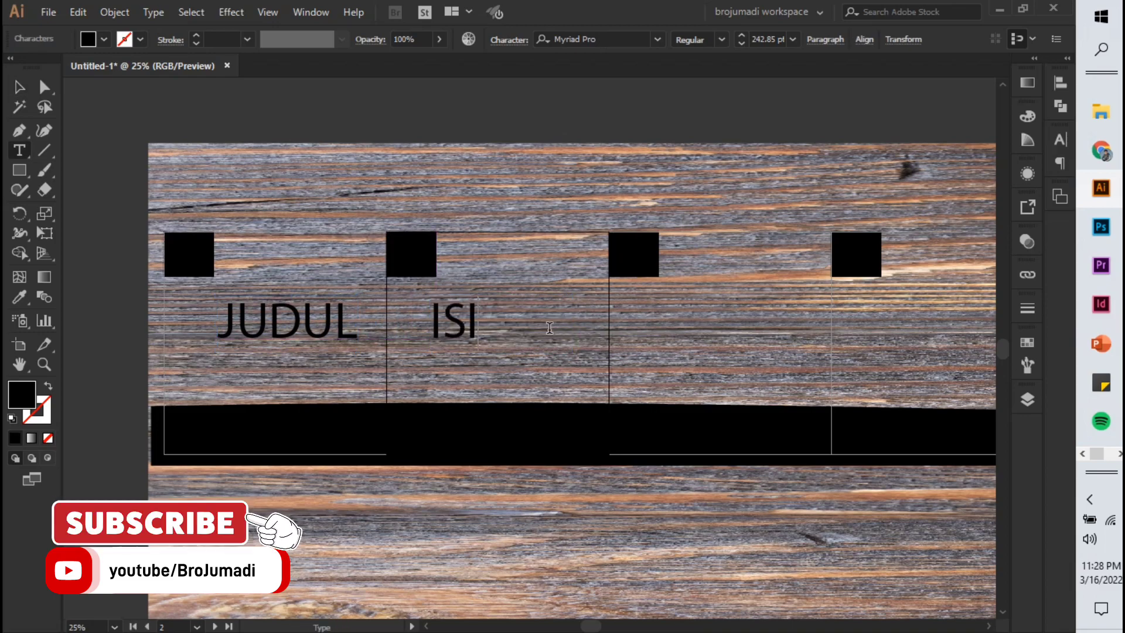
pyautogui.write(' CONTENT')
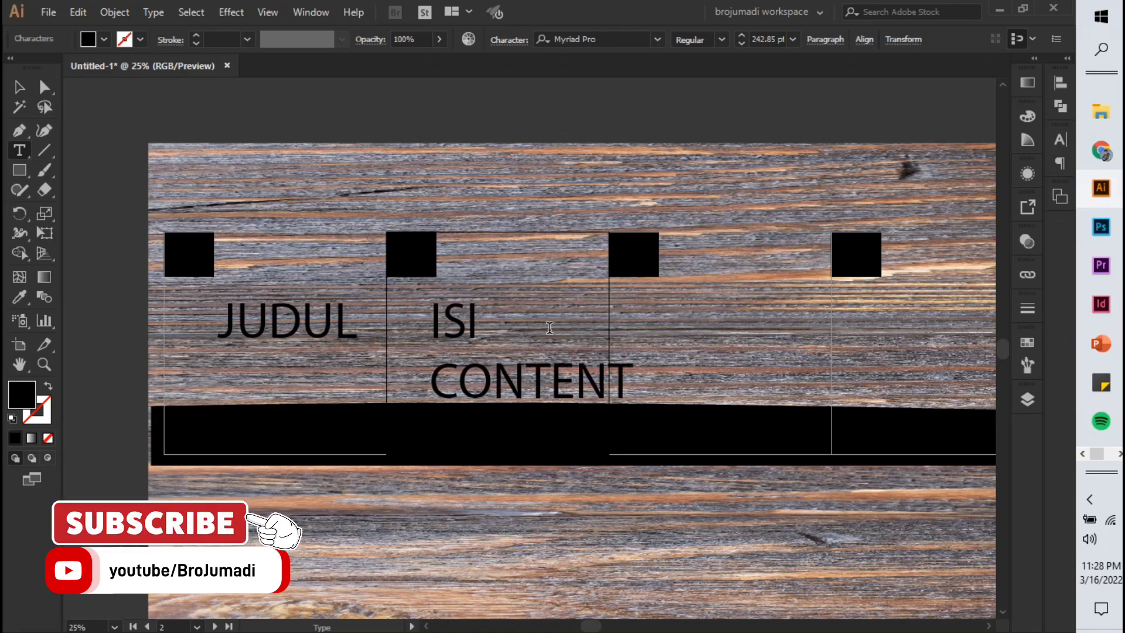
# Move the ISI CONTENT label to the upper left, then paste it onto slide 3
pyautogui.click(19, 86)
pyautogui.moveTo(495, 340)
pyautogui.mouseDown()
pyautogui.moveTo(418, 294)
pyautogui.moveTo(463, 322)
pyautogui.mouseUp()
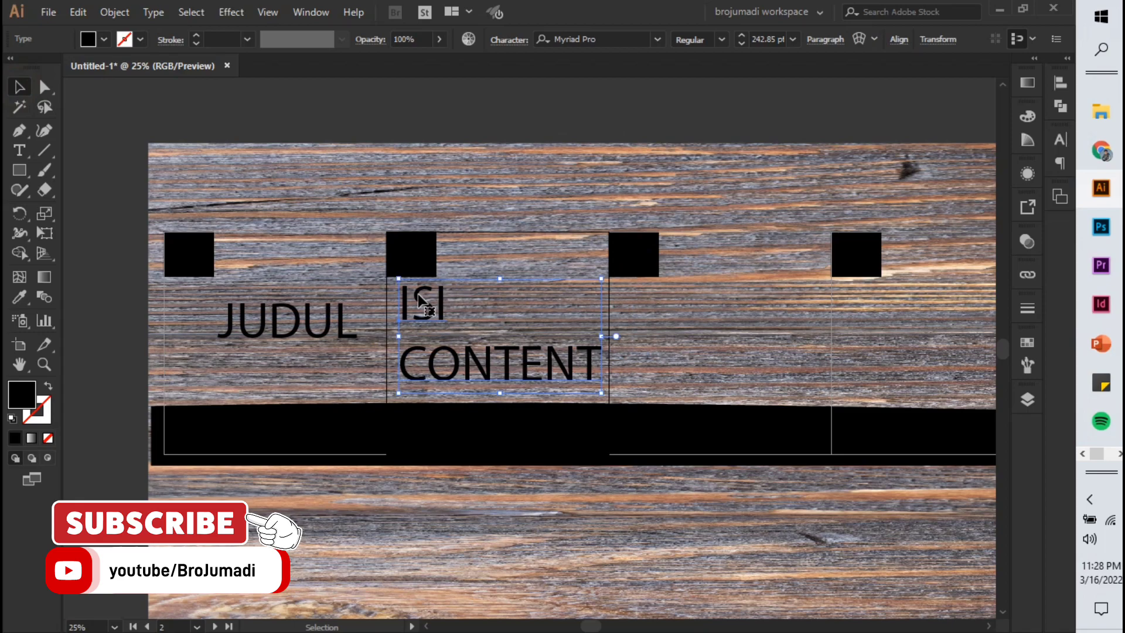
pyautogui.hotkey('ctrl', 'shift', 'a')
pyautogui.scroll(-1, 612, 351)
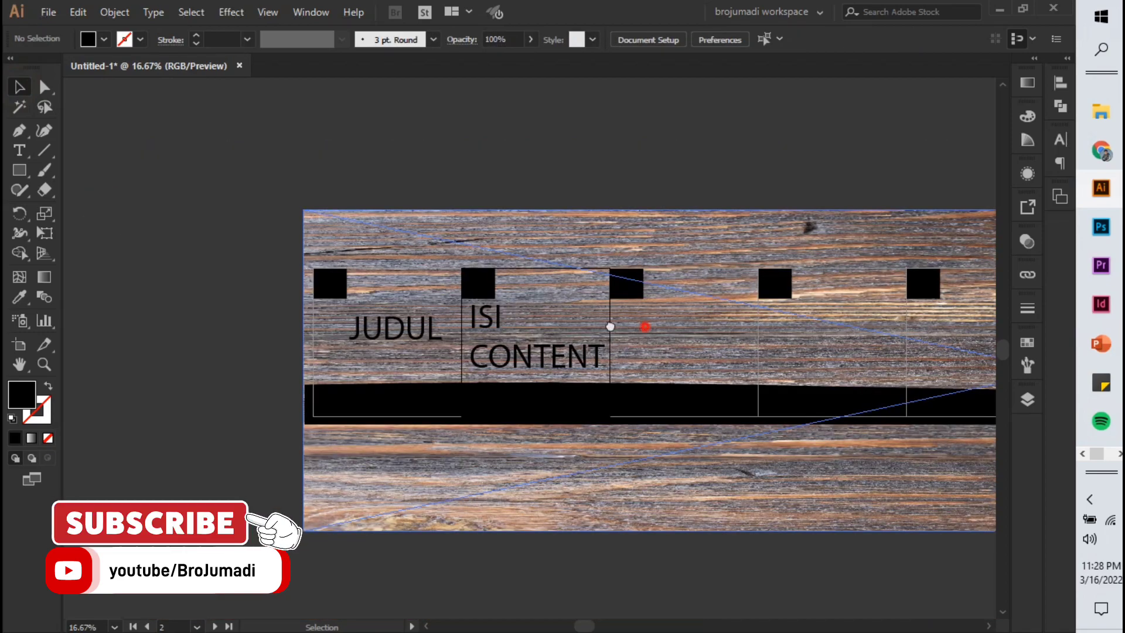
pyautogui.moveTo(610, 326); pyautogui.dragTo(414, 326)
pyautogui.click(370, 355)
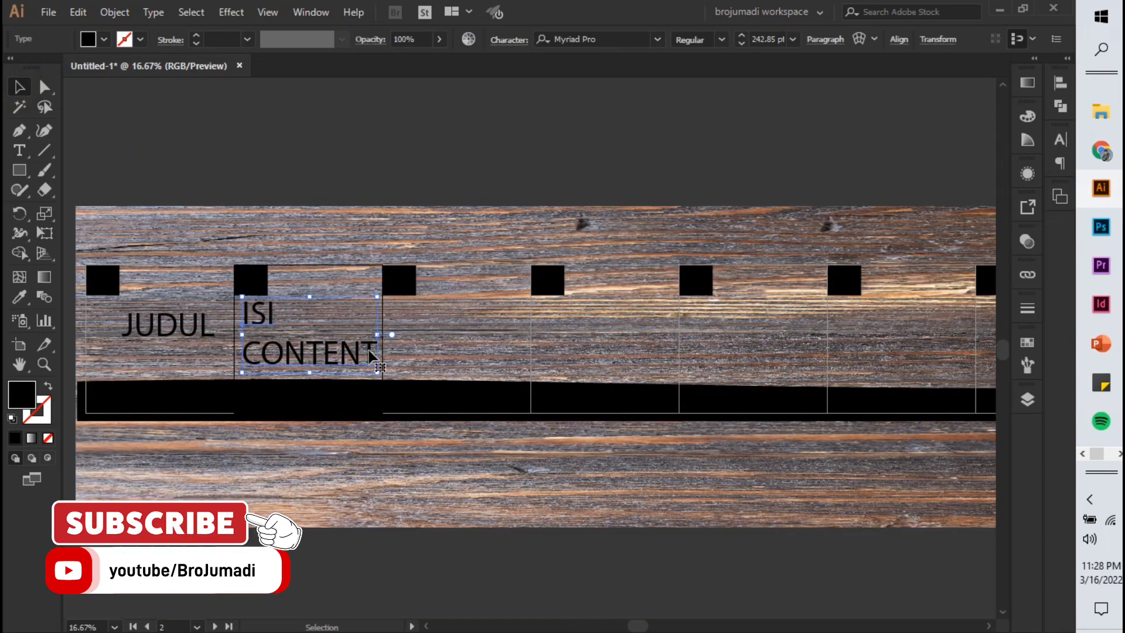
pyautogui.click(484, 347)
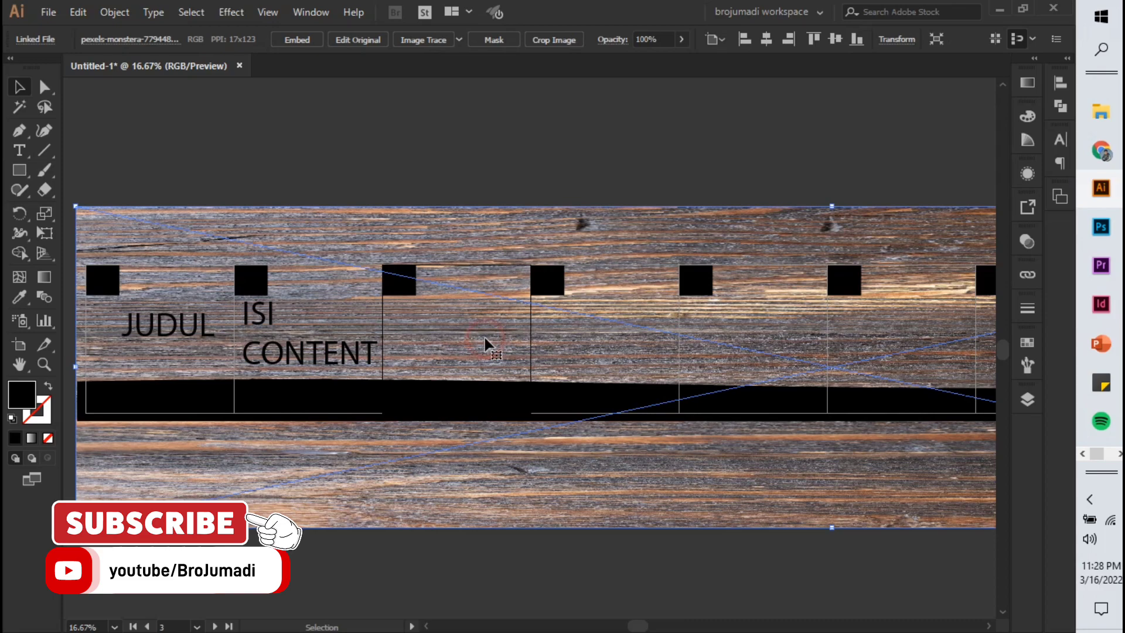
pyautogui.hotkey('ctrl', 'shift', 'v')
# Paste the ISI CONTENT label in place onto slides 4 through 7
pyautogui.click(613, 350)
pyautogui.hotkey('ctrl', 'shift', 'v')
pyautogui.click(725, 352)
pyautogui.hotkey('ctrl', 'shift', 'v')
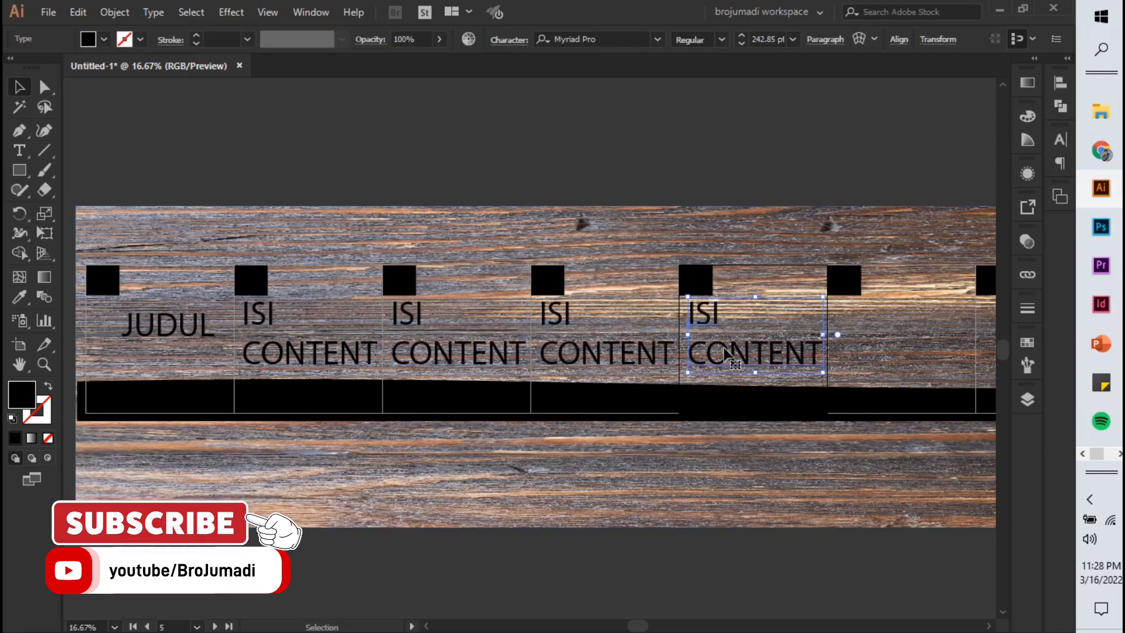
pyautogui.click(829, 351)
pyautogui.moveTo(830, 351); pyautogui.dragTo(310, 343)
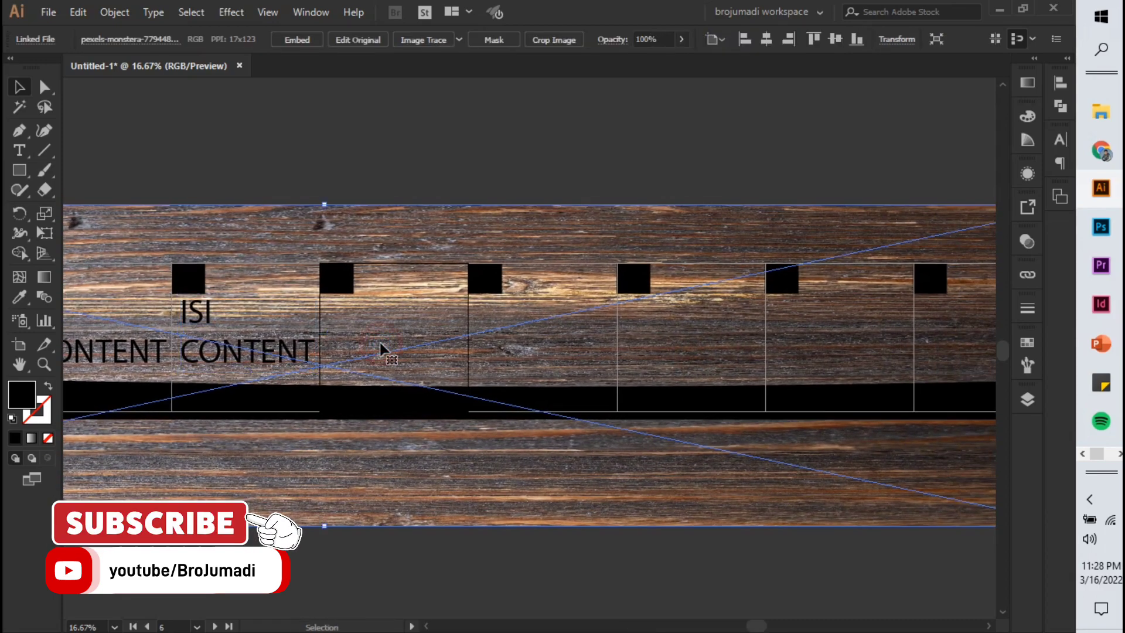
pyautogui.hotkey('ctrl', 'shift', 'v')
pyautogui.click(535, 347)
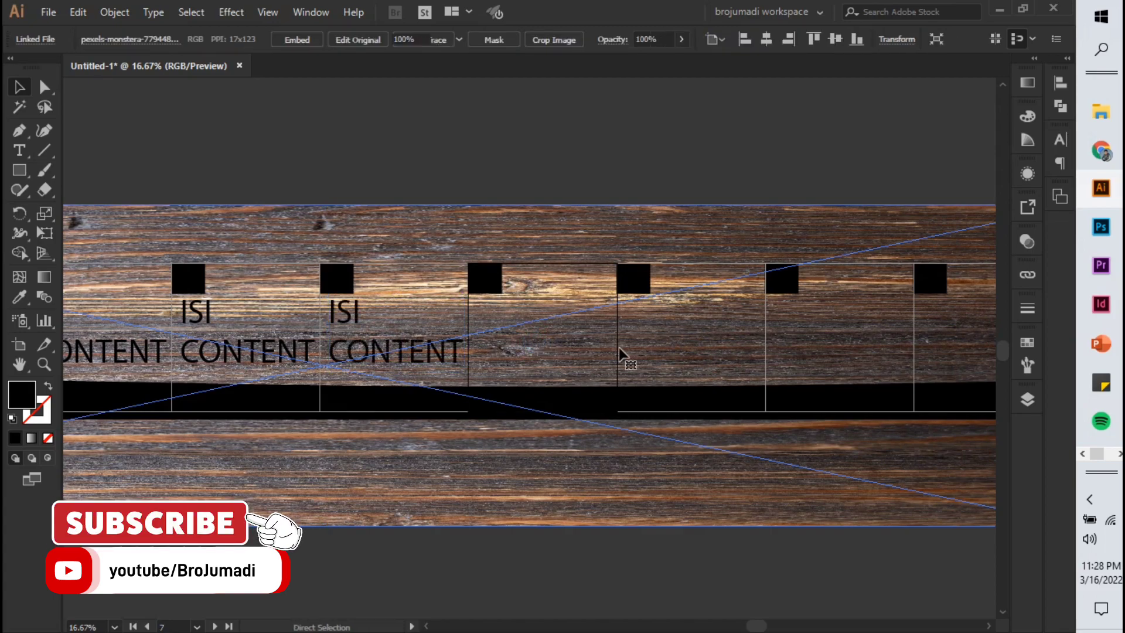
pyautogui.hotkey('ctrl', 'shift', 'v')
# Paste the ISI CONTENT label onto slides 8, 9 and 10
pyautogui.click(670, 349)
pyautogui.hotkey('ctrl', 'shift', 'v')
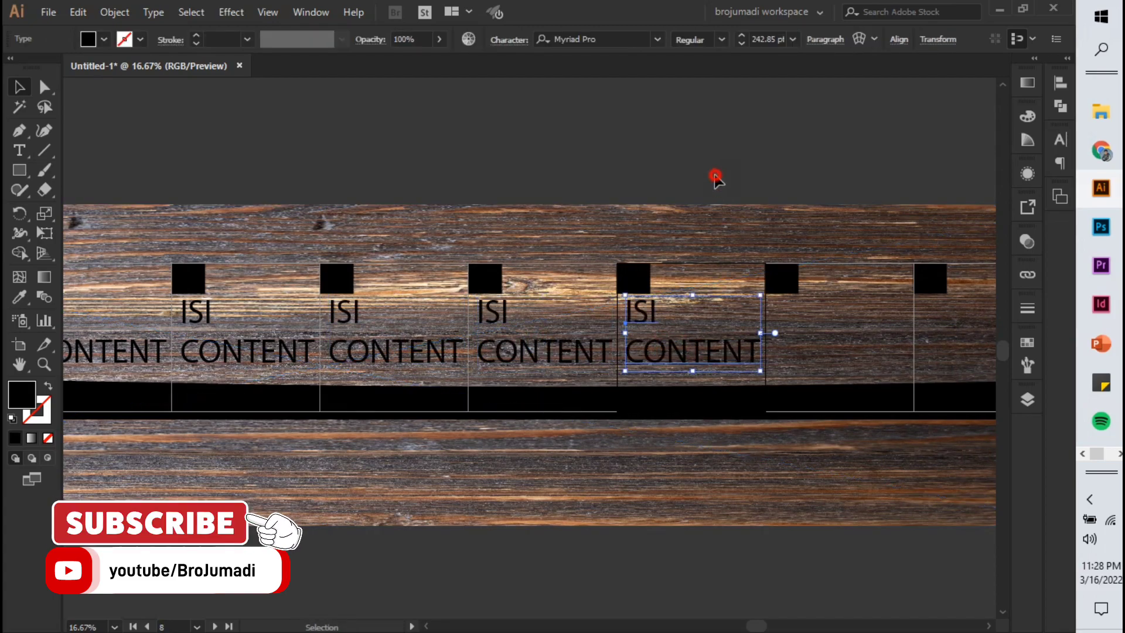
pyautogui.click(715, 177)
pyautogui.moveTo(754, 301); pyautogui.dragTo(444, 332)
pyautogui.click(491, 359)
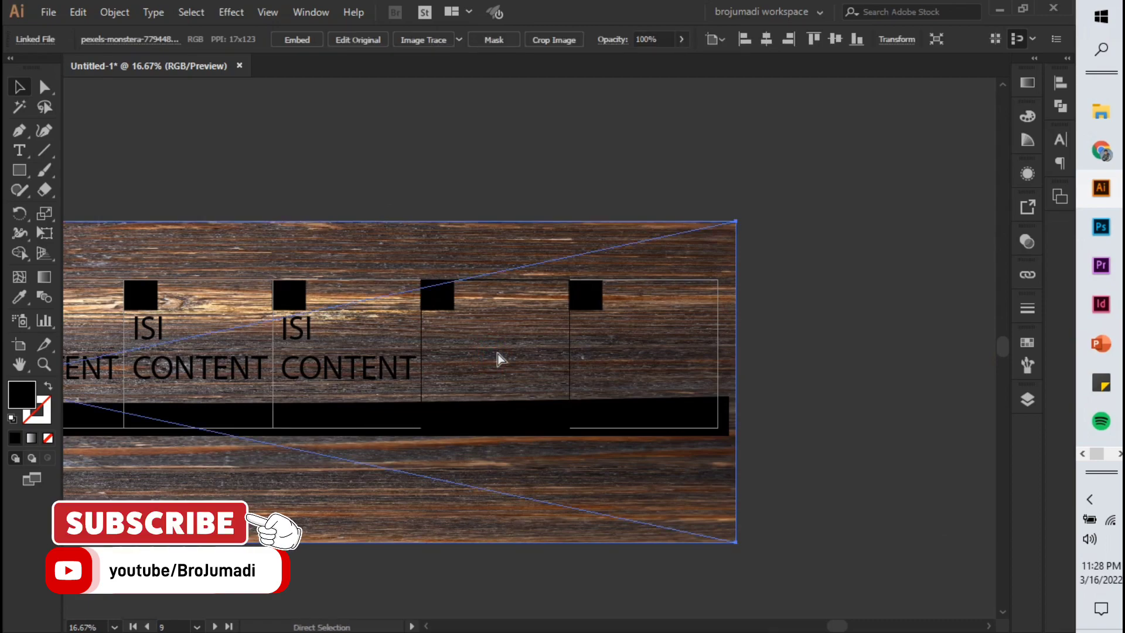
pyautogui.hotkey('ctrl', 'shift', 'v')
pyautogui.click(609, 359)
pyautogui.hotkey('ctrl', 'shift', 'v')
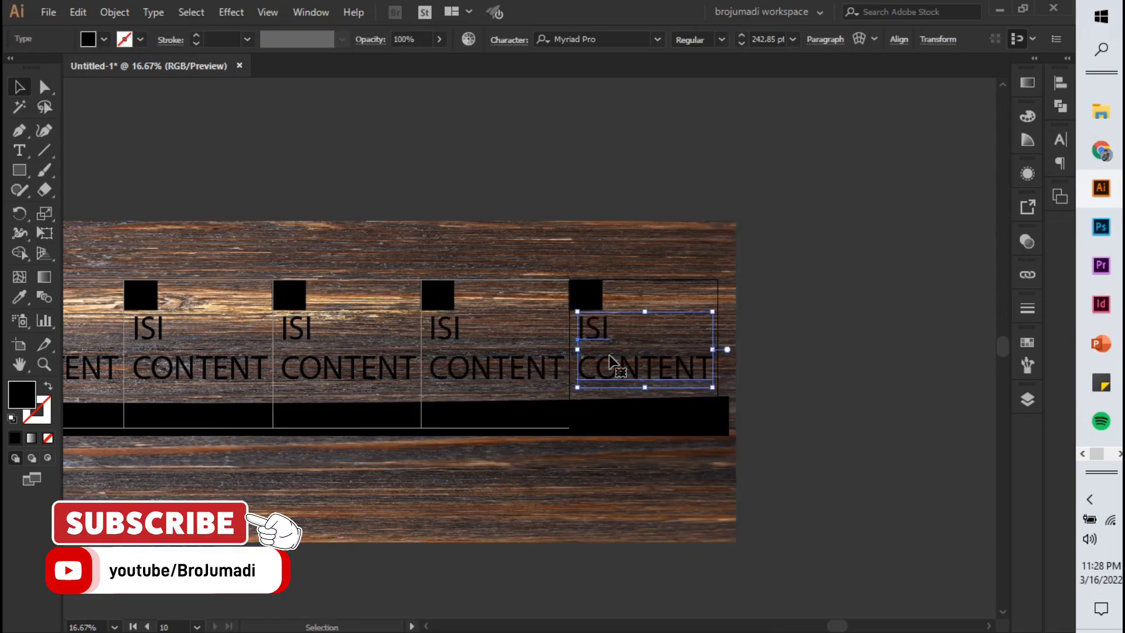
# Change the tenth slide's label text to PENUTUP
pyautogui.doubleClick(626, 369)
pyautogui.hotkey('ctrl', 'a')
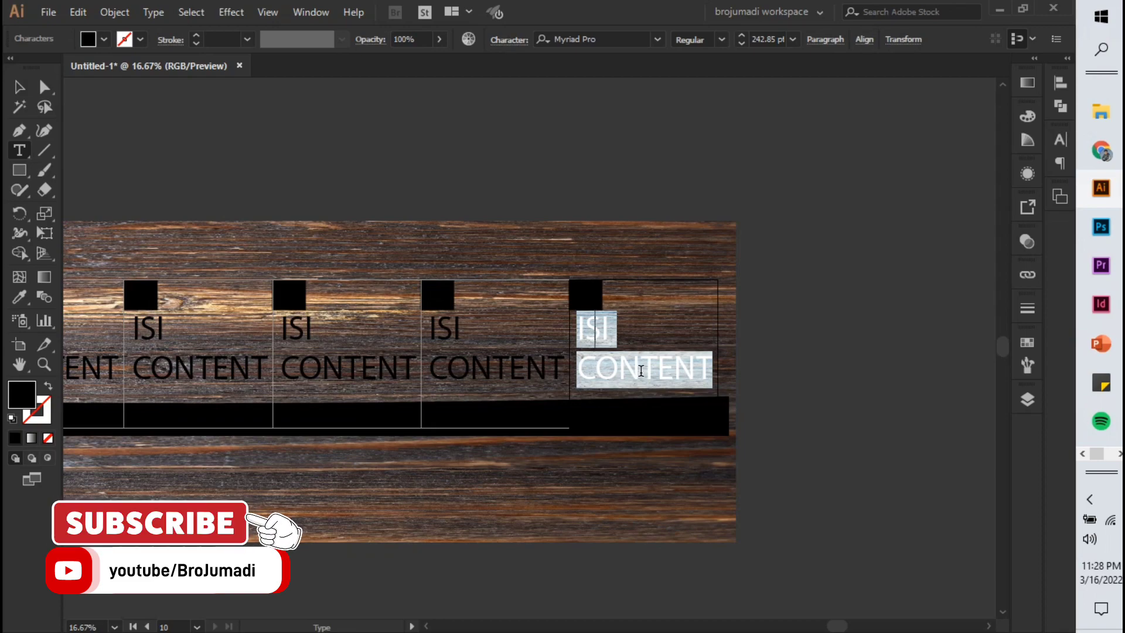
pyautogui.write('PENUTUP')
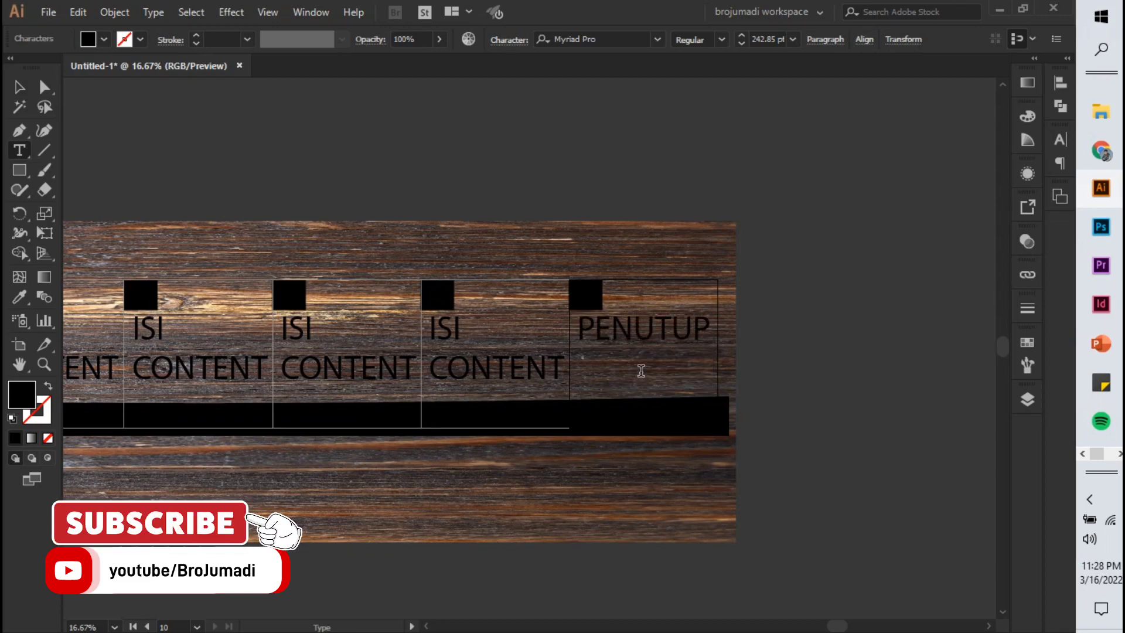
# Change the ninth slide's label to CALL TO ACTION and deselect it
pyautogui.doubleClick(559, 381)
pyautogui.hotkey('ctrl', 'a')
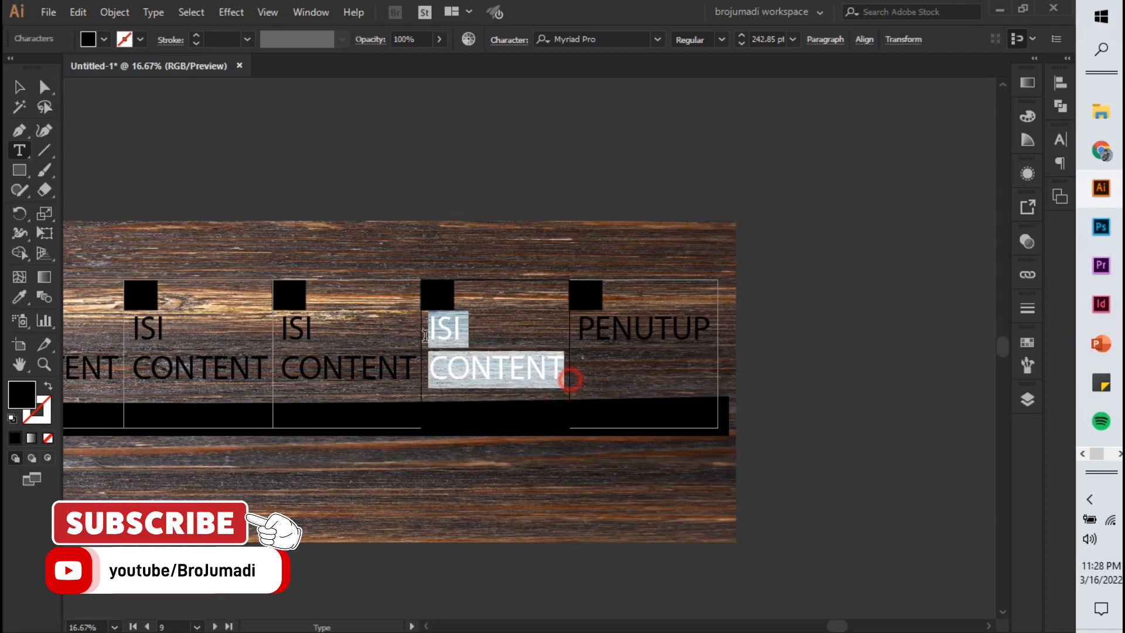
pyautogui.write('CALL')
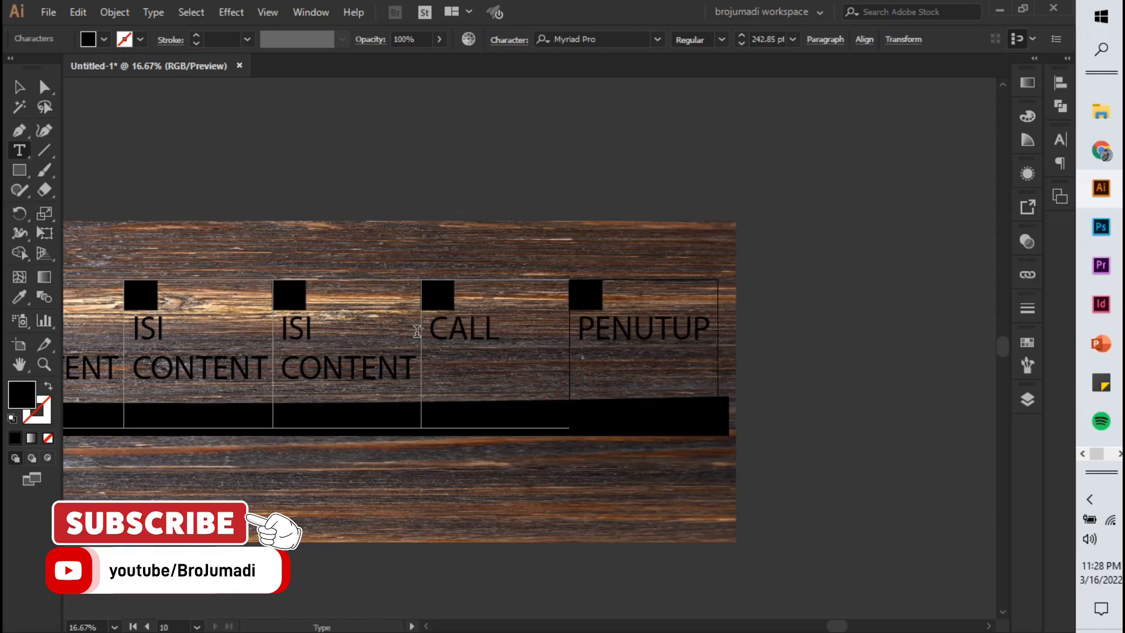
pyautogui.write(' TO AC')
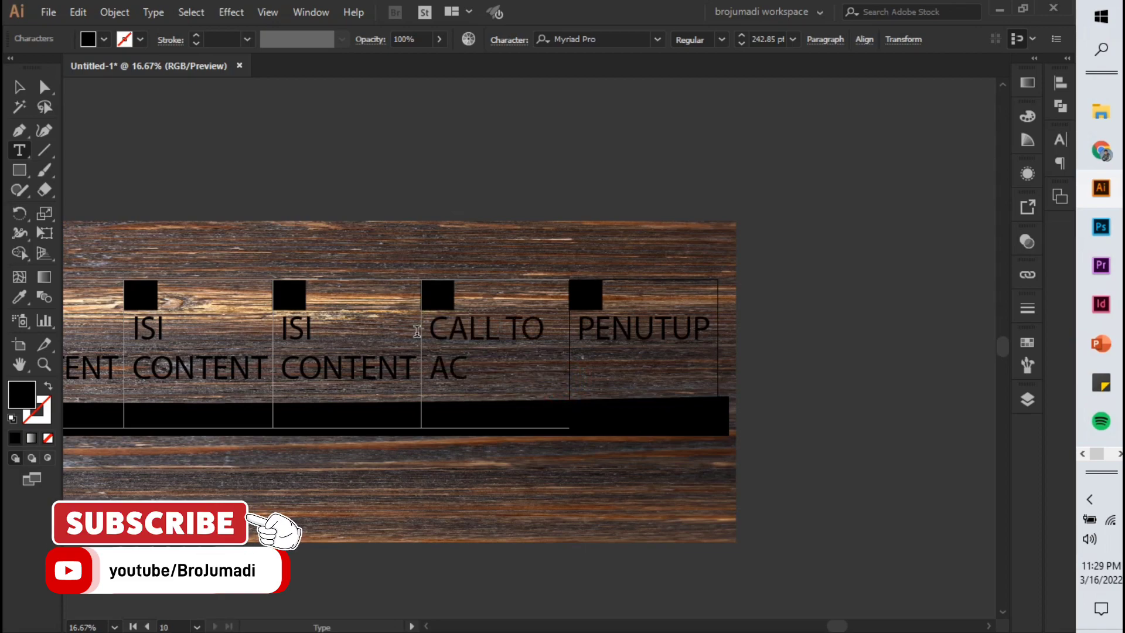
pyautogui.write('TION')
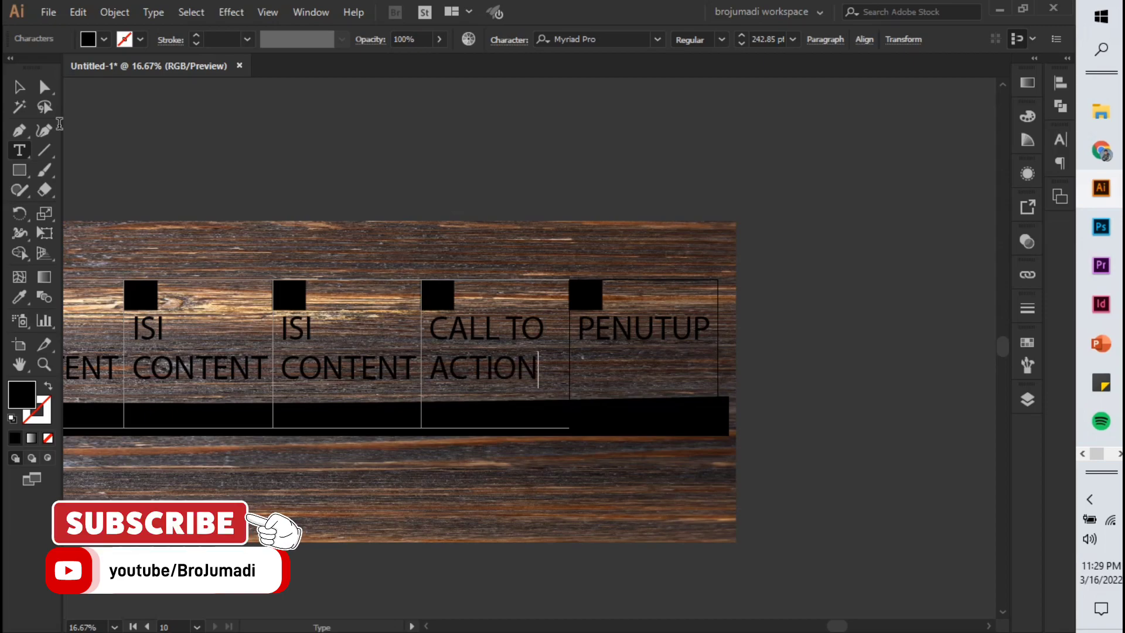
pyautogui.click(19, 87)
pyautogui.click(223, 157)
pyautogui.moveTo(347, 259)
pyautogui.mouseDown()
pyautogui.moveTo(606, 273)
pyautogui.moveTo(478, 234)
pyautogui.moveTo(595, 229)
pyautogui.moveTo(520, 192)
pyautogui.mouseUp()
# Export As JPEG to Downloads, using All artboards, with the file name Microblog
pyautogui.click(48, 11)
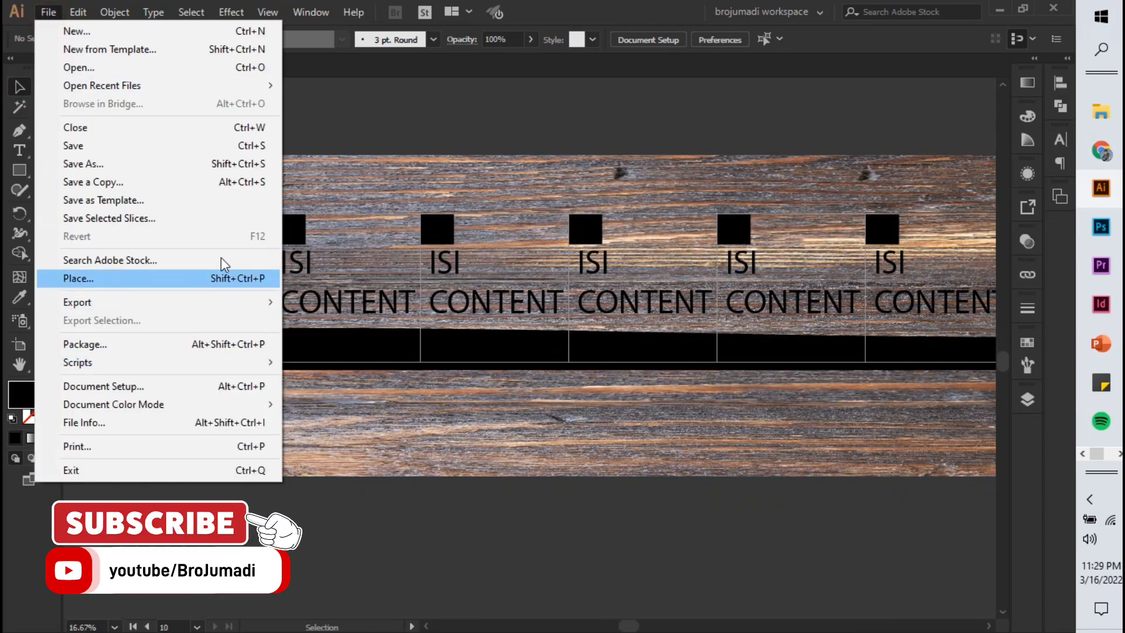
pyautogui.moveTo(77, 302)
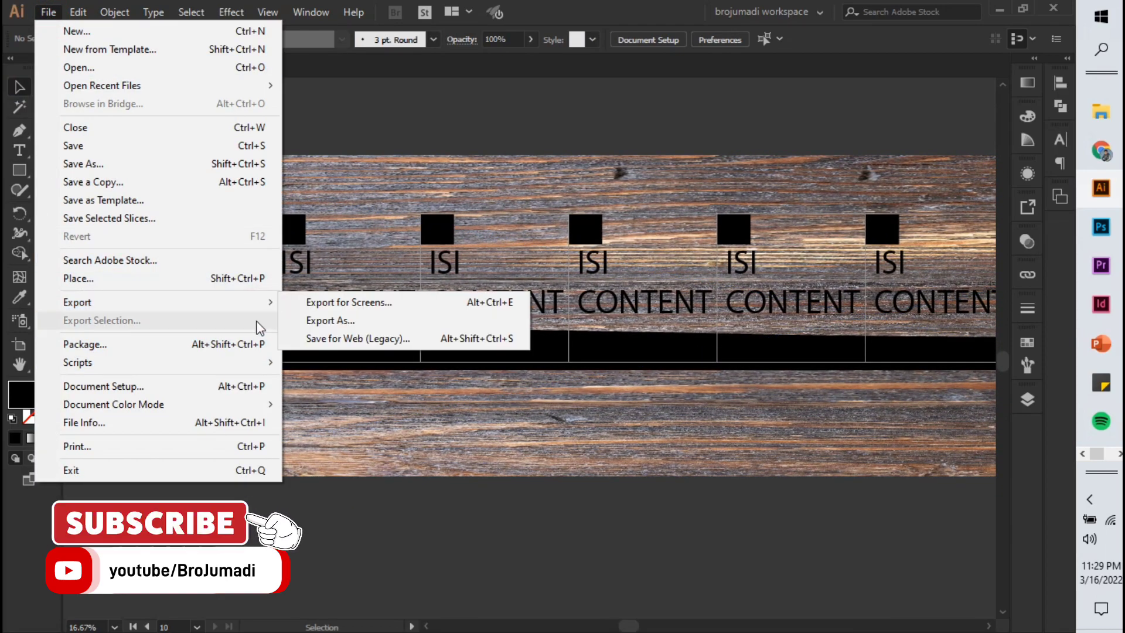
pyautogui.click(428, 322)
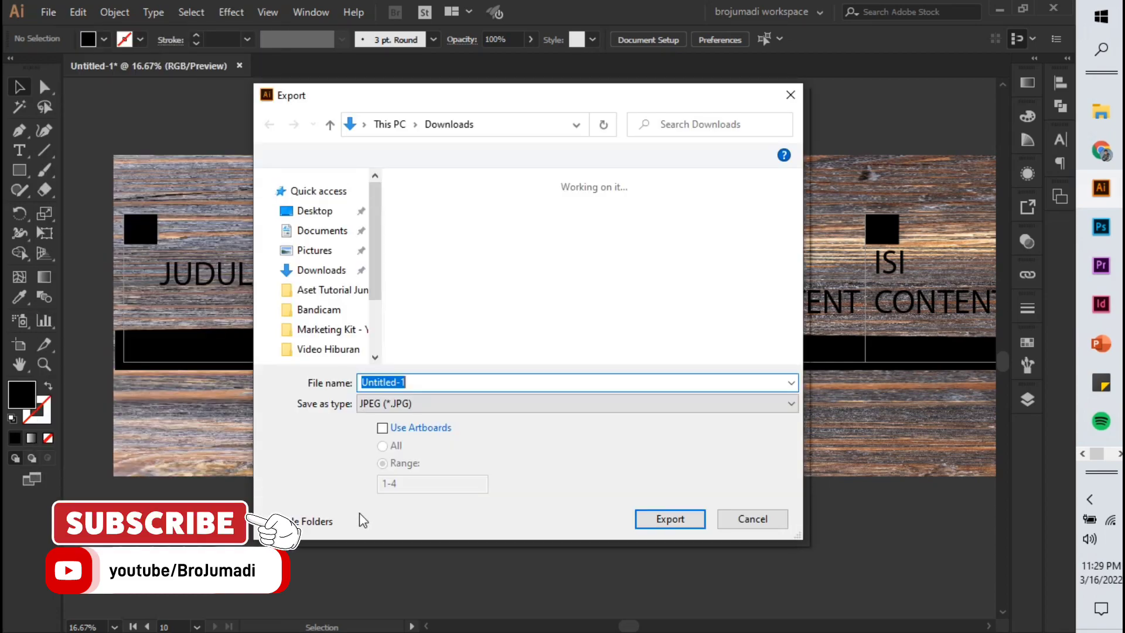
pyautogui.click(332, 266)
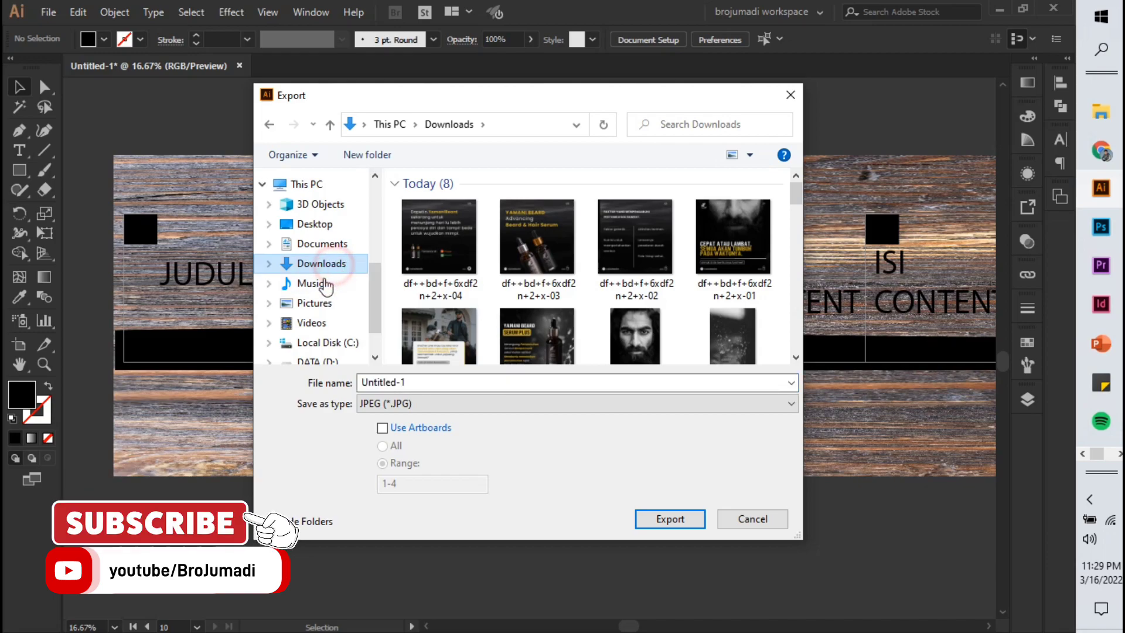
pyautogui.click(390, 431)
pyautogui.click(385, 446)
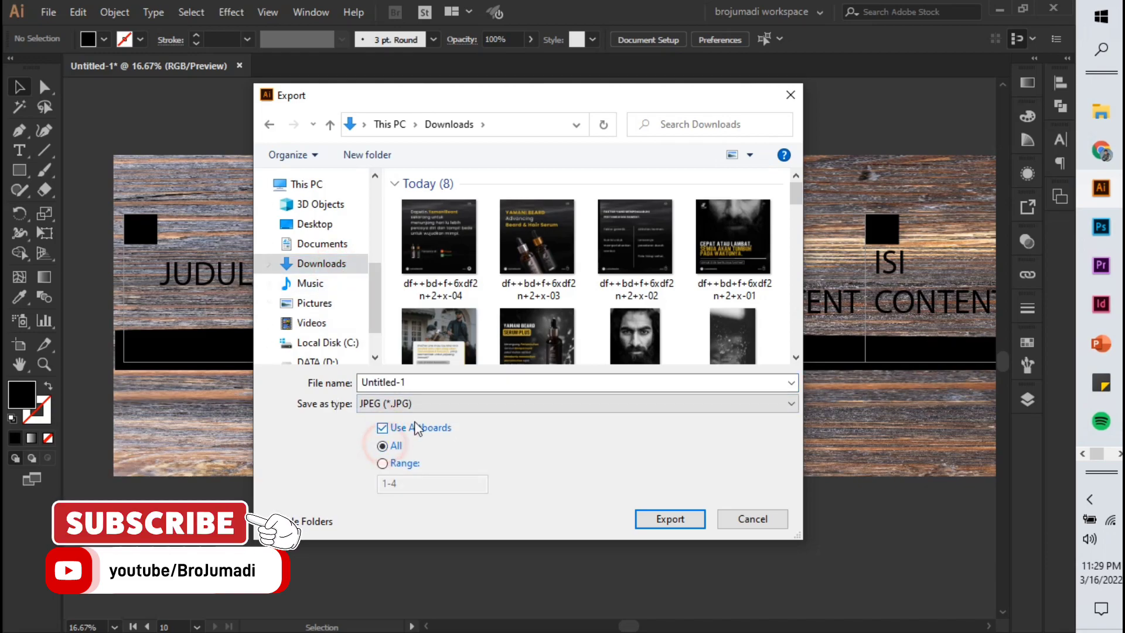
pyautogui.doubleClick(434, 383)
pyautogui.write('M')
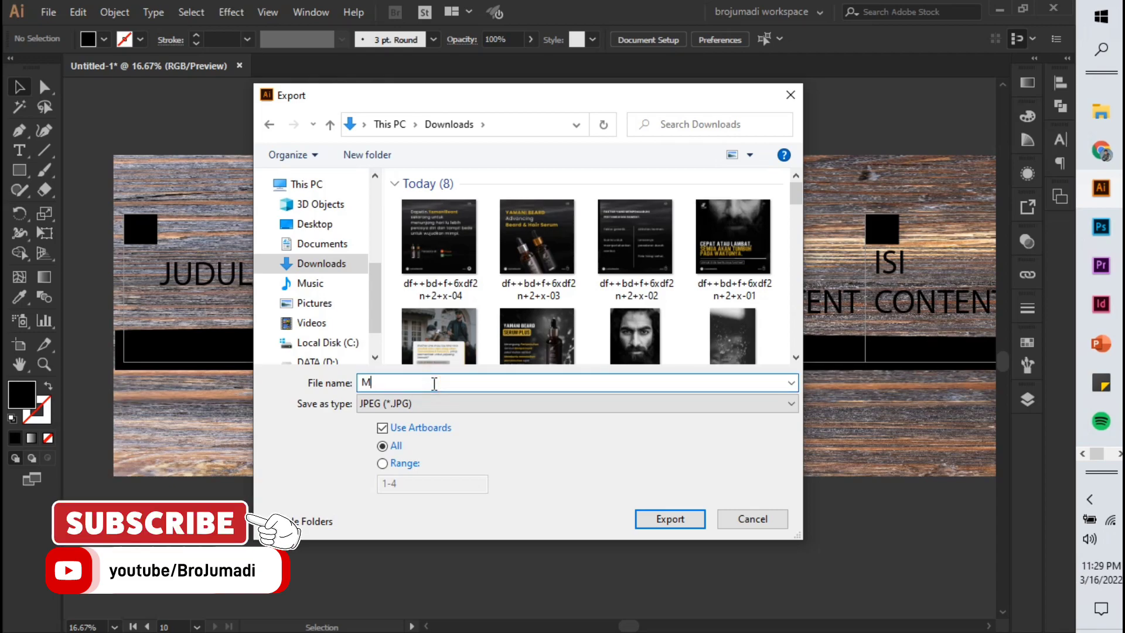
pyautogui.write('icroblog')
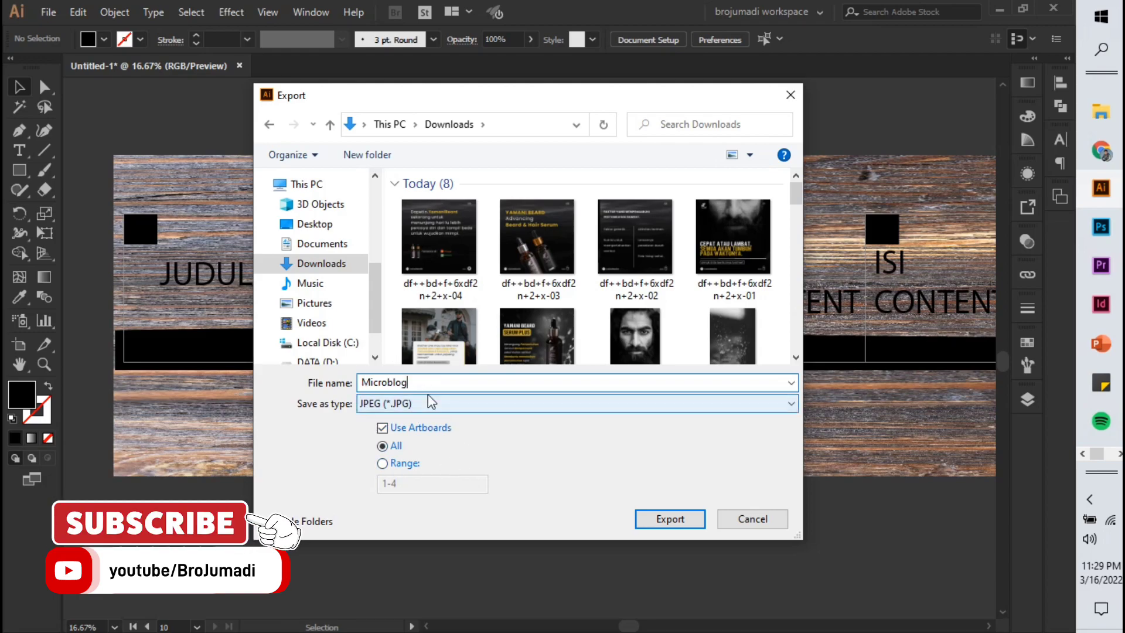
pyautogui.click(680, 520)
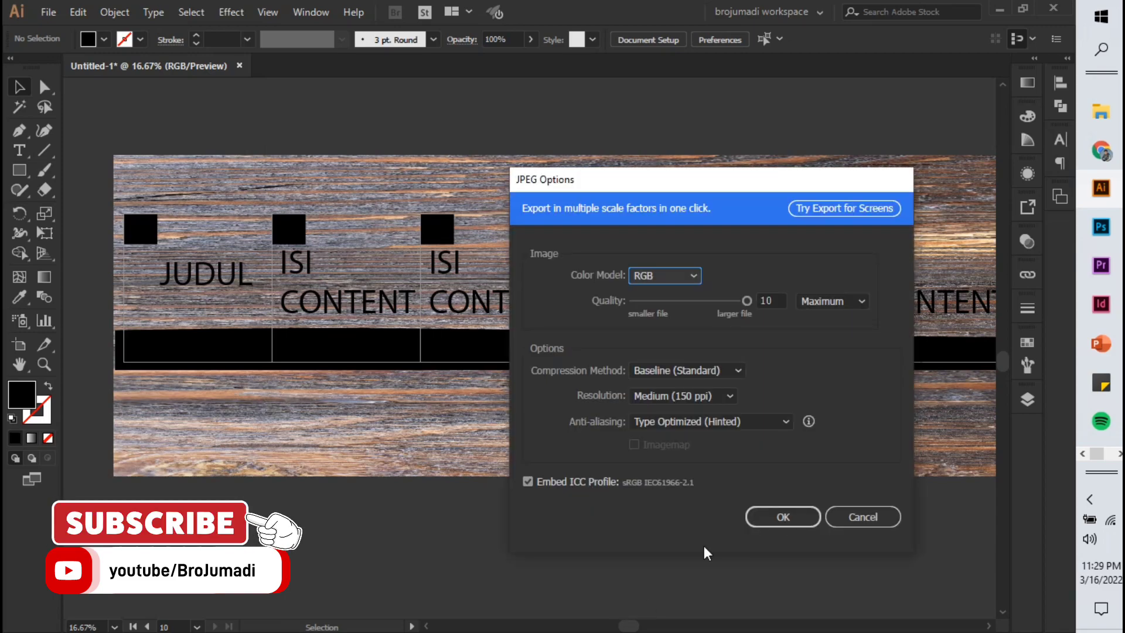
# Confirm JPEG Options at quality 10 and Medium 150 ppi resolution to export
pyautogui.click(730, 395)
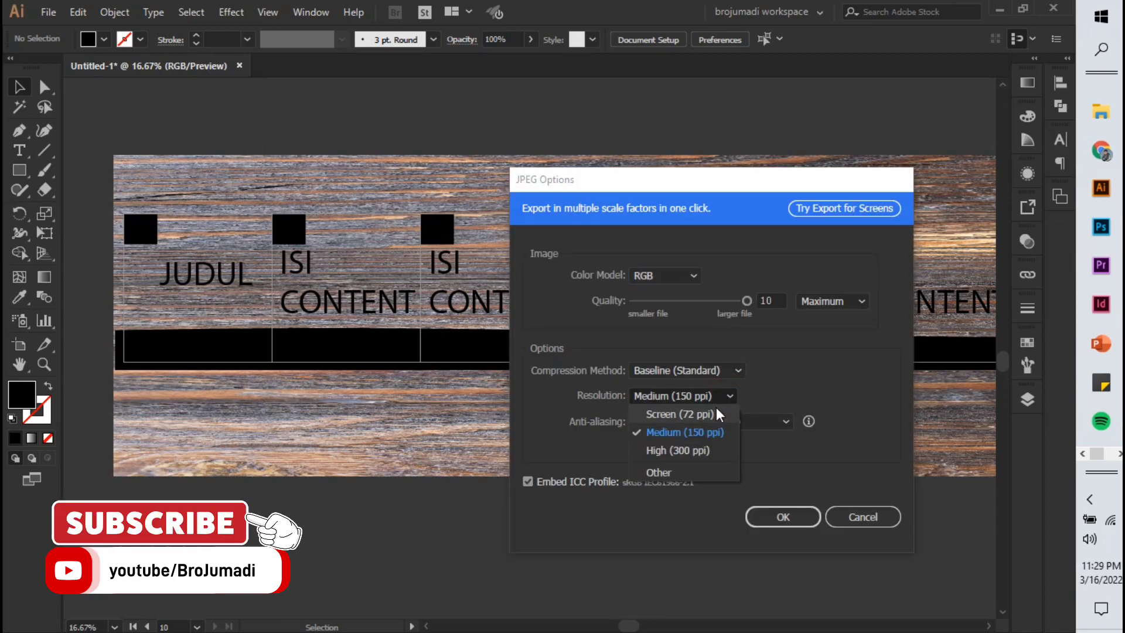
pyautogui.click(697, 450)
pyautogui.click(716, 397)
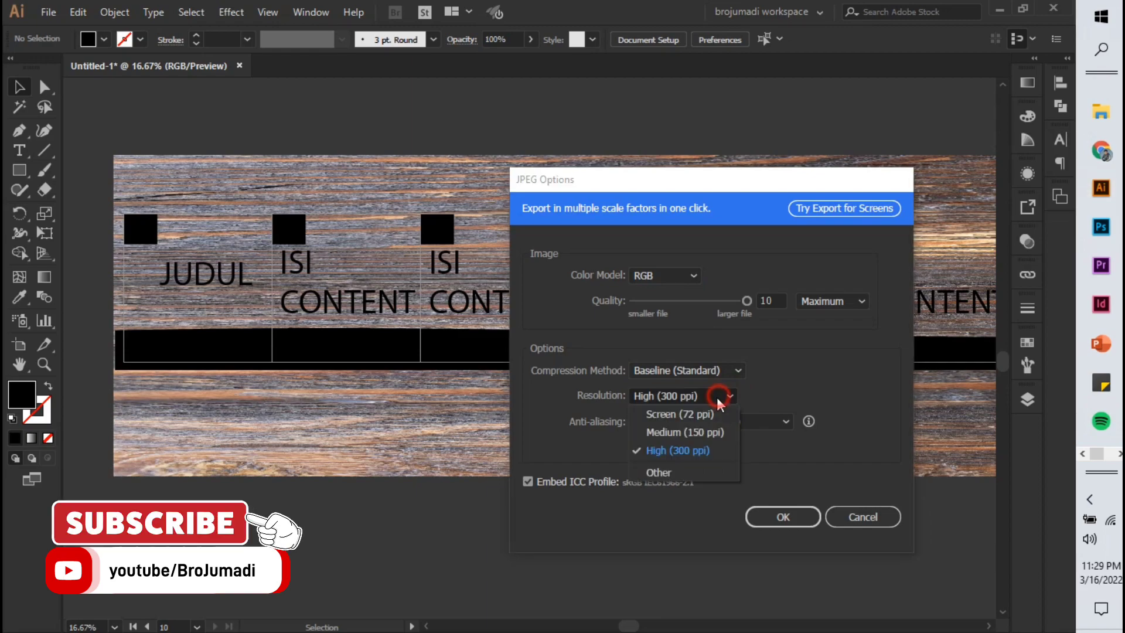
pyautogui.click(701, 432)
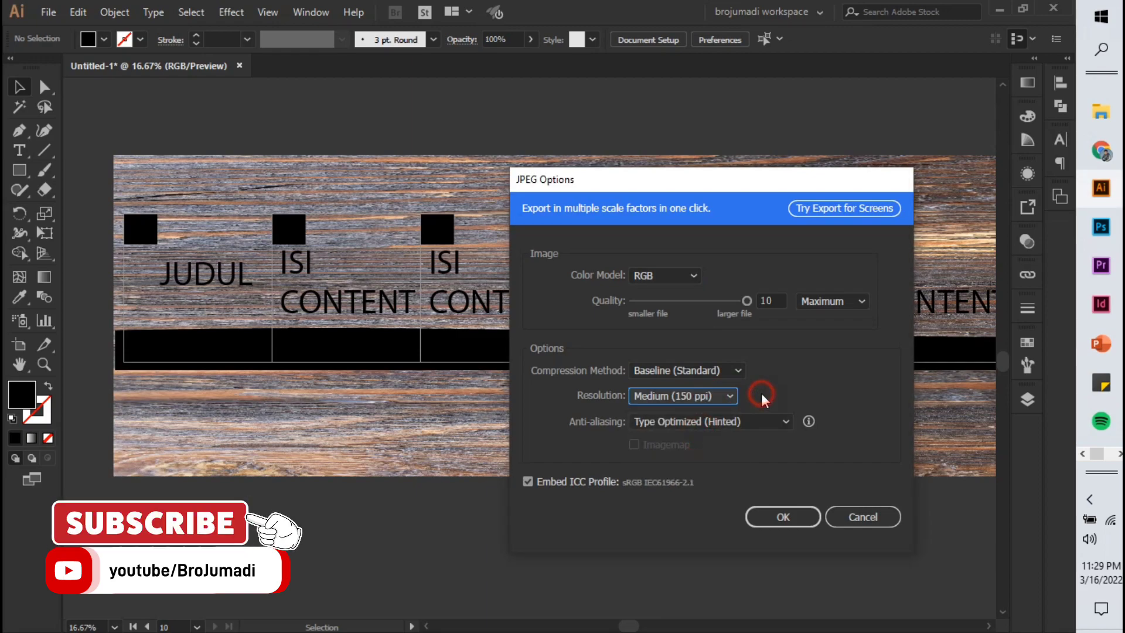
pyautogui.click(747, 301)
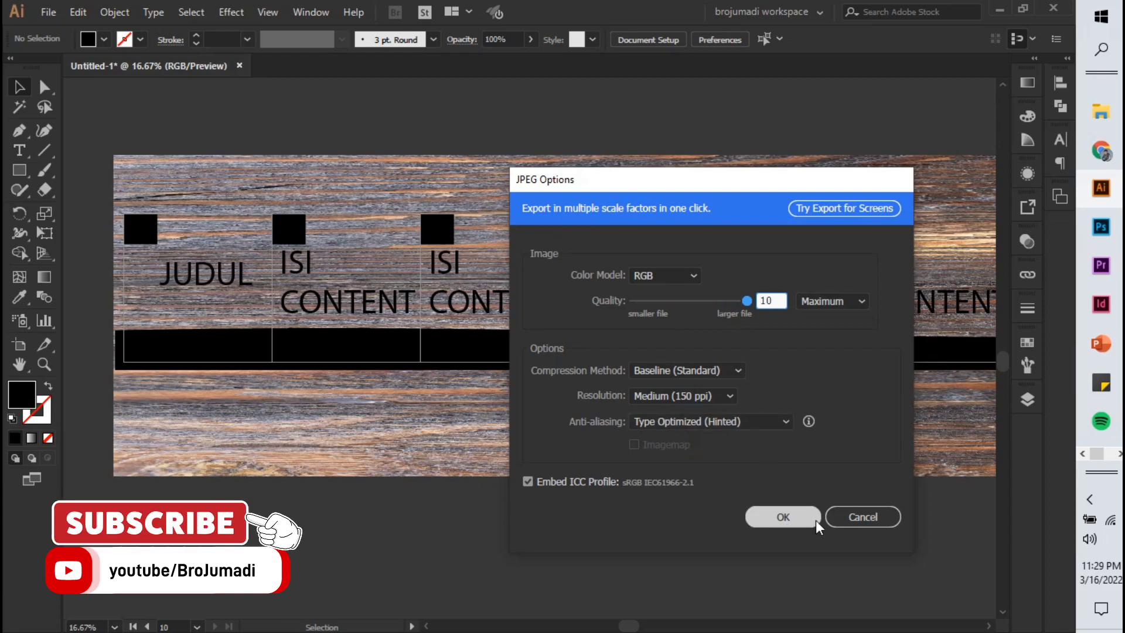
pyautogui.click(792, 519)
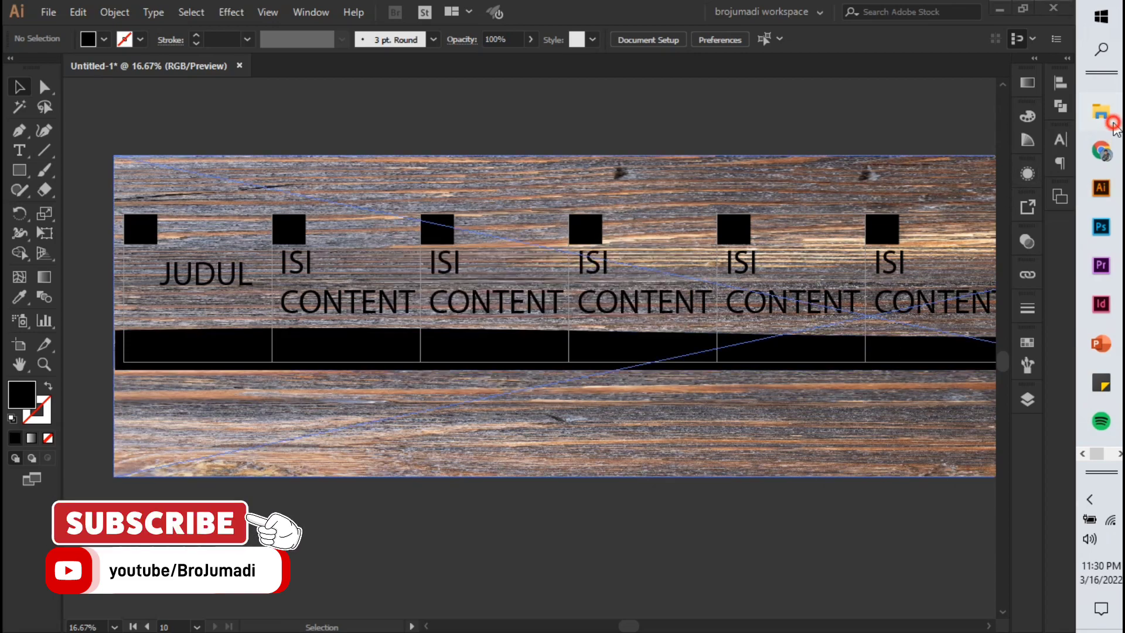
# Open Downloads in File Explorer, select Microblog-01 to Microblog-10, and return to Illustrator
pyautogui.moveTo(1100, 111)
pyautogui.click(1014, 193)
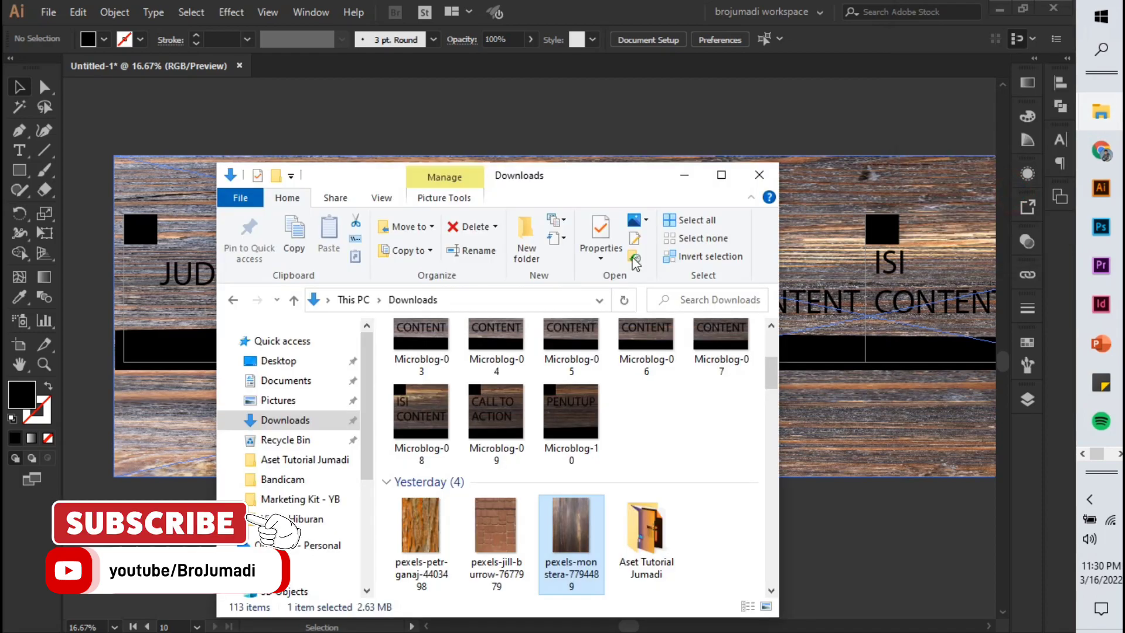
pyautogui.click(715, 176)
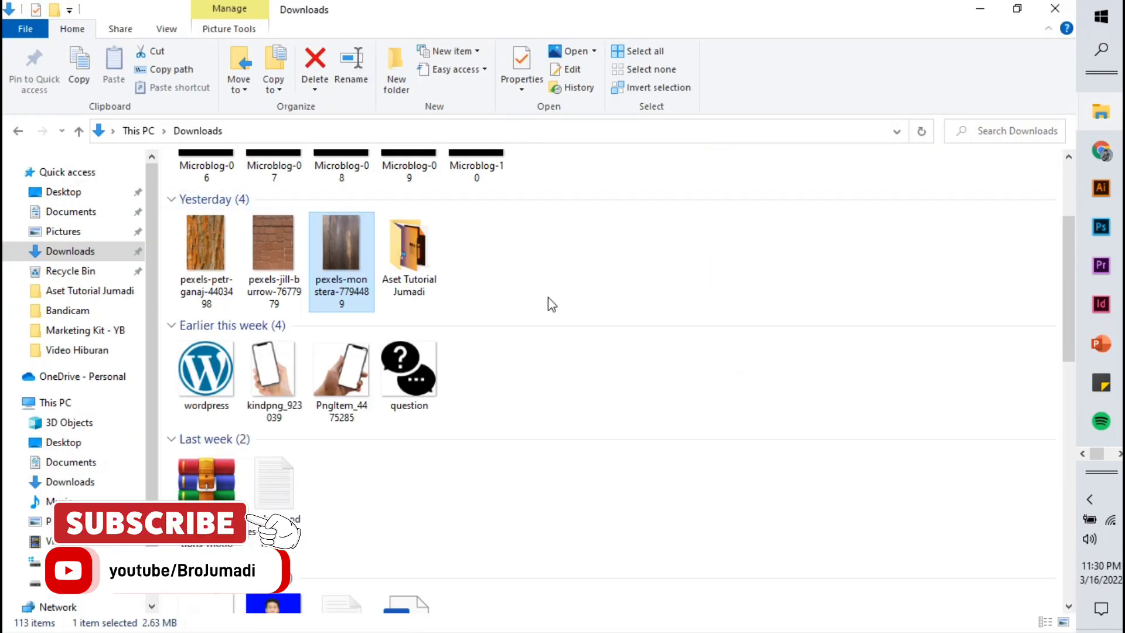
pyautogui.scroll(3, 552, 304)
pyautogui.click(655, 307)
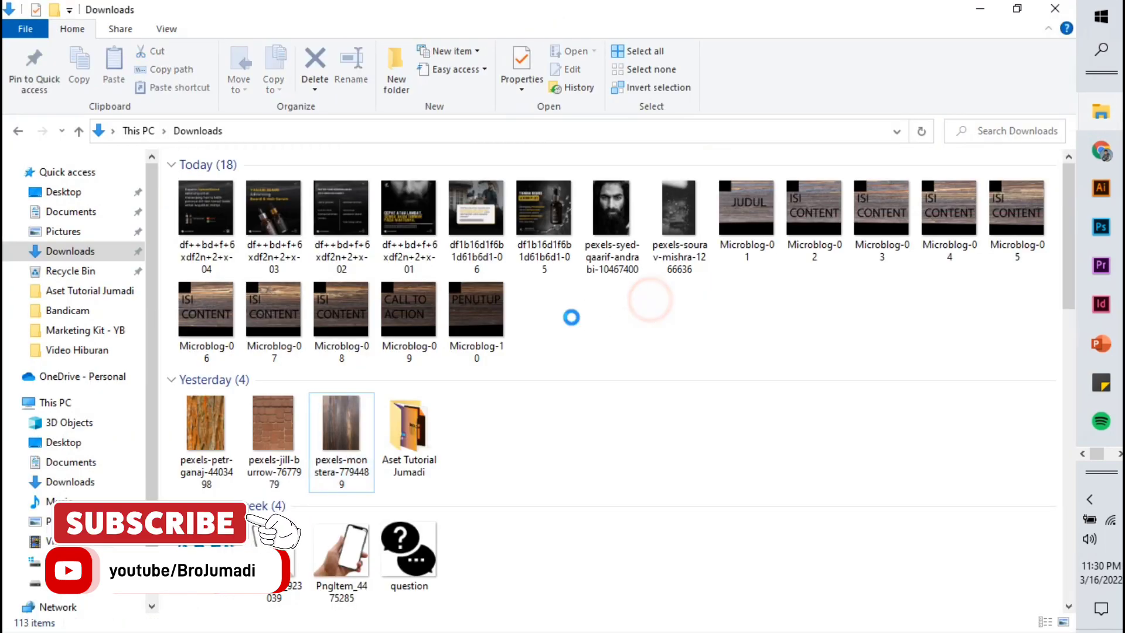
pyautogui.moveTo(572, 314); pyautogui.dragTo(329, 312)
pyautogui.moveTo(183, 311); pyautogui.dragTo(176, 317)
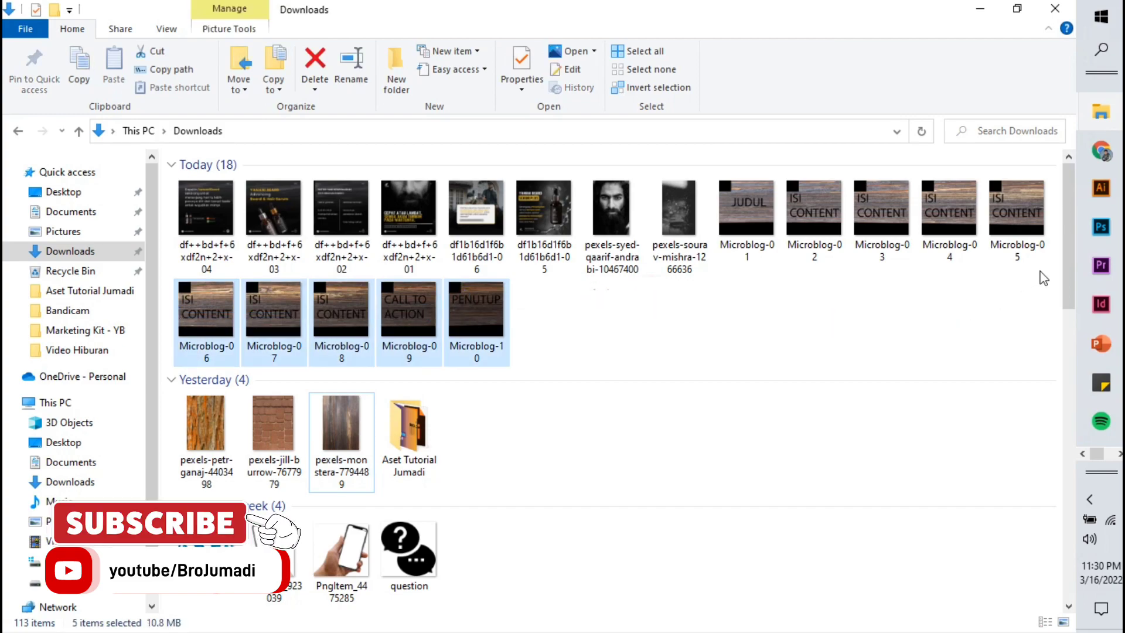
pyautogui.moveTo(1044, 278); pyautogui.dragTo(718, 193)
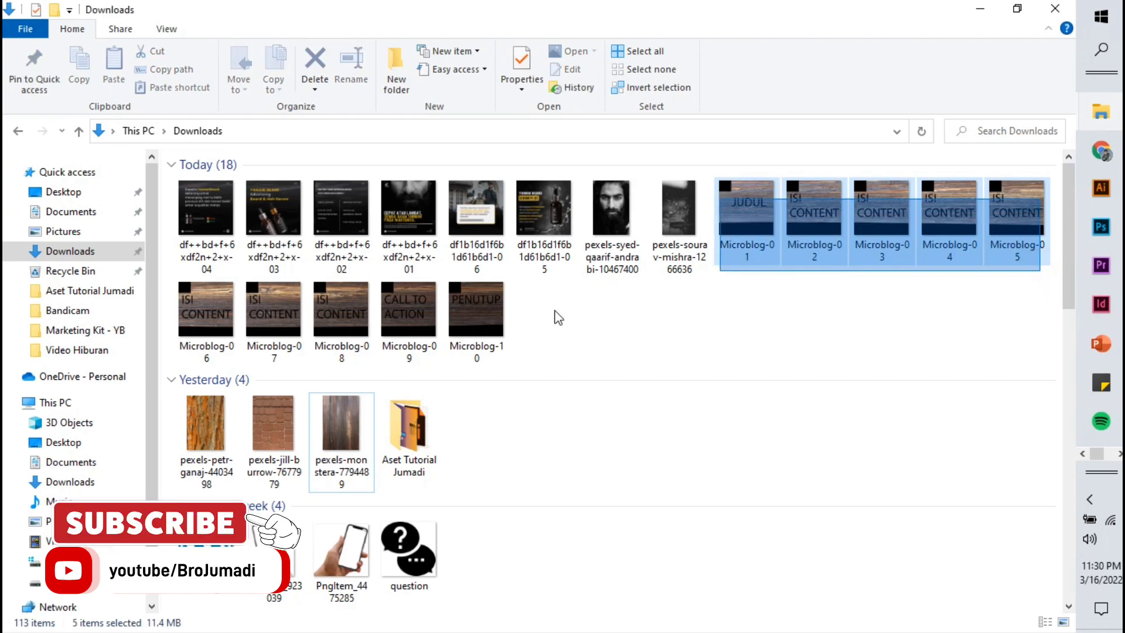
pyautogui.moveTo(443, 311); pyautogui.dragTo(176, 311)
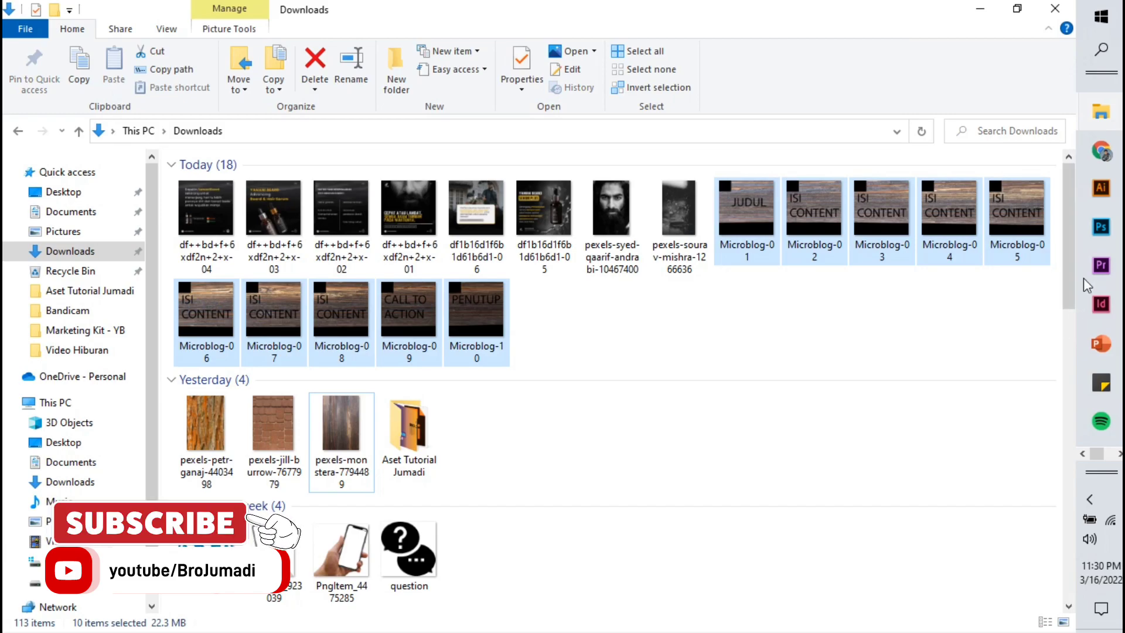
pyautogui.click(1101, 188)
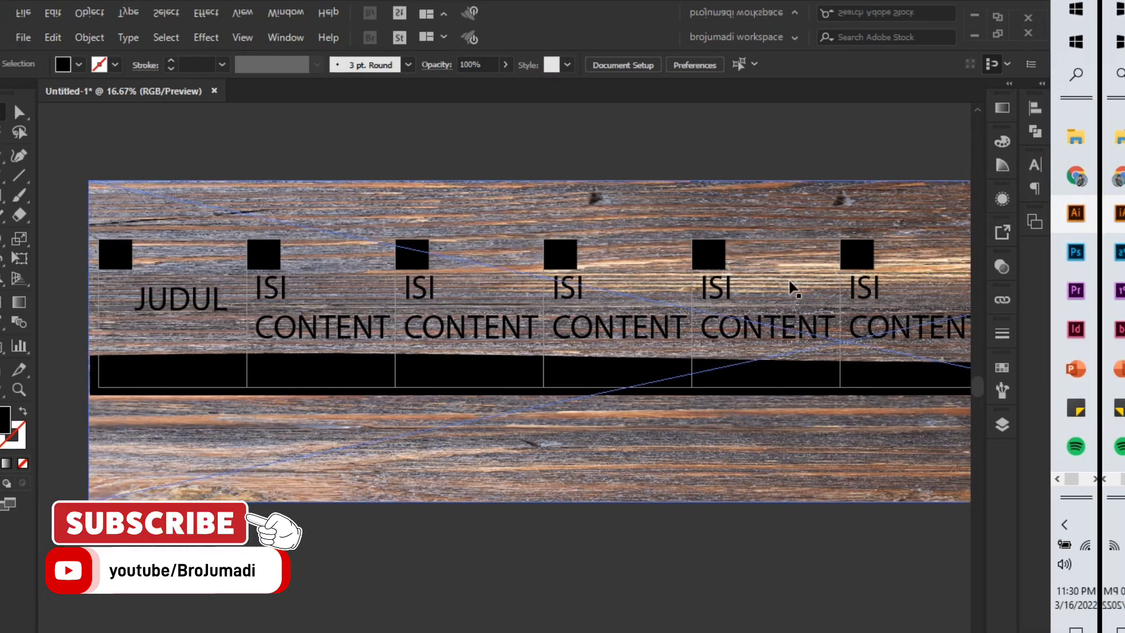